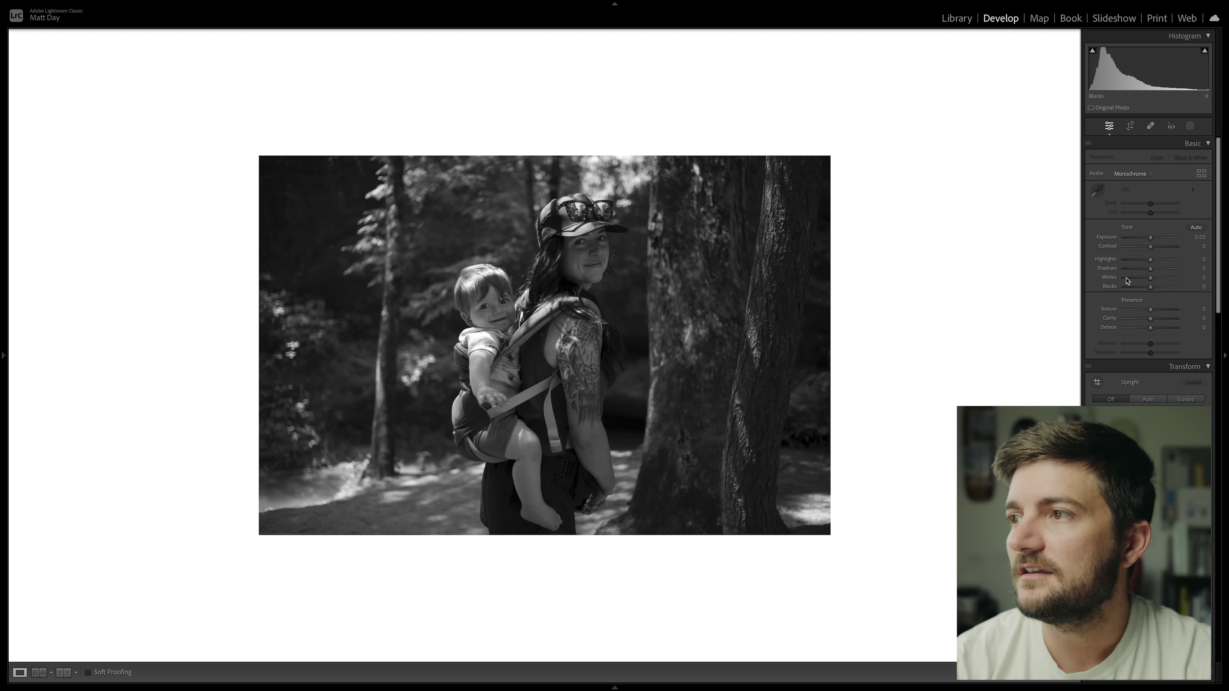
With clipping warnings on, set Highlights -51, Exposure +0.50, Contrast +27 and Shadows +59
key("j")
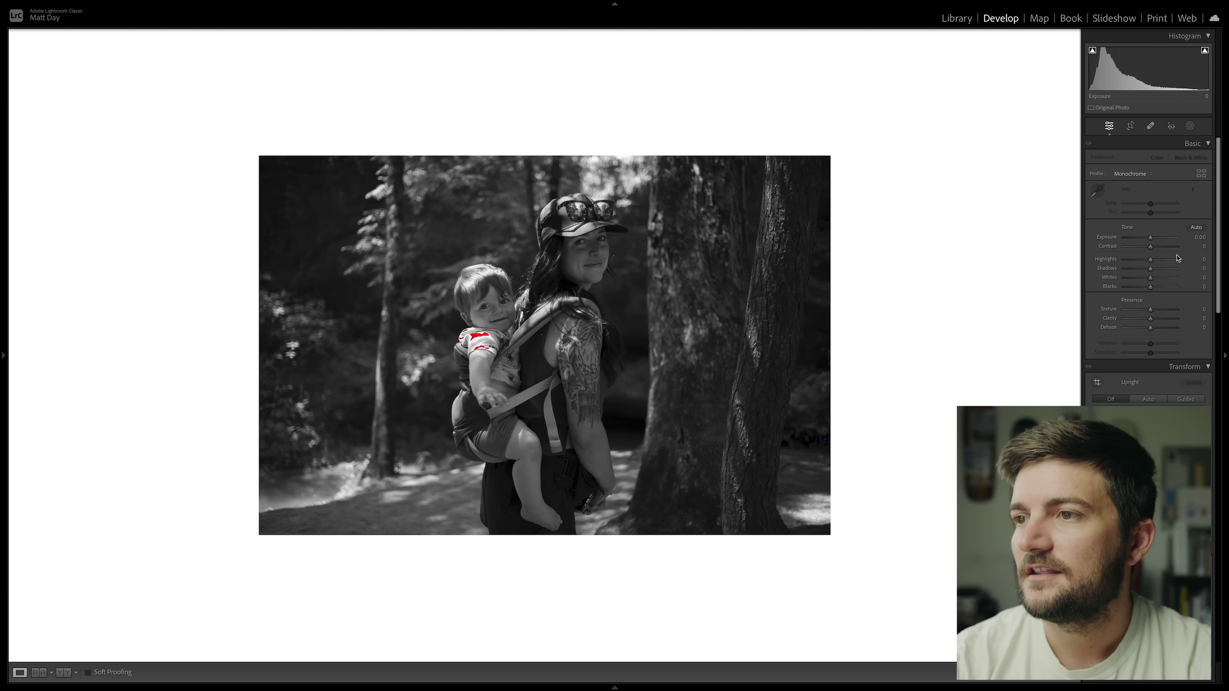
left_click_drag(1153, 263, 1139, 266)
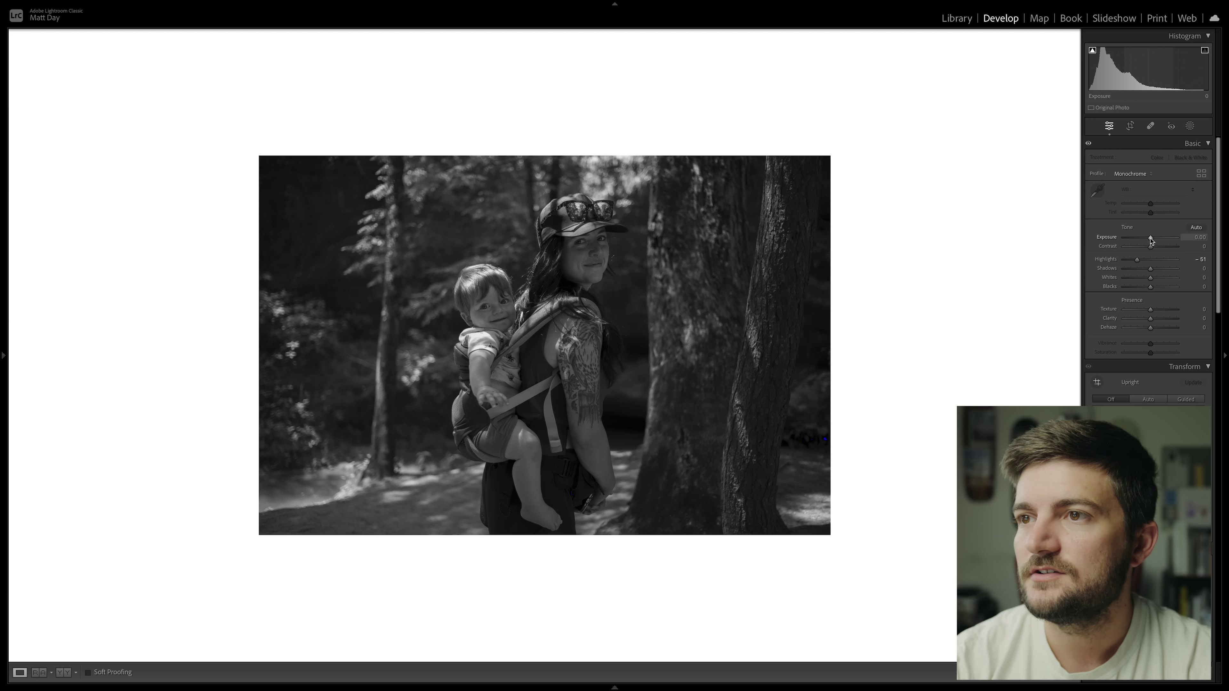
left_click_drag(1151, 240, 1153, 241)
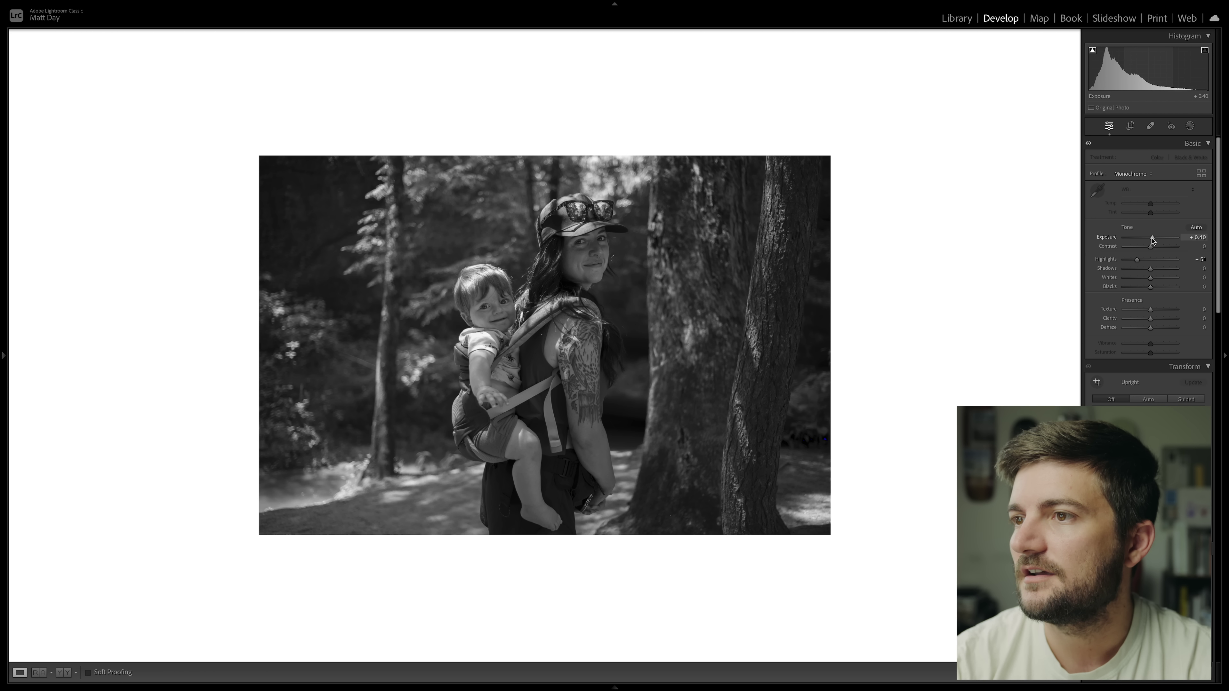
left_click_drag(1152, 240, 1157, 251)
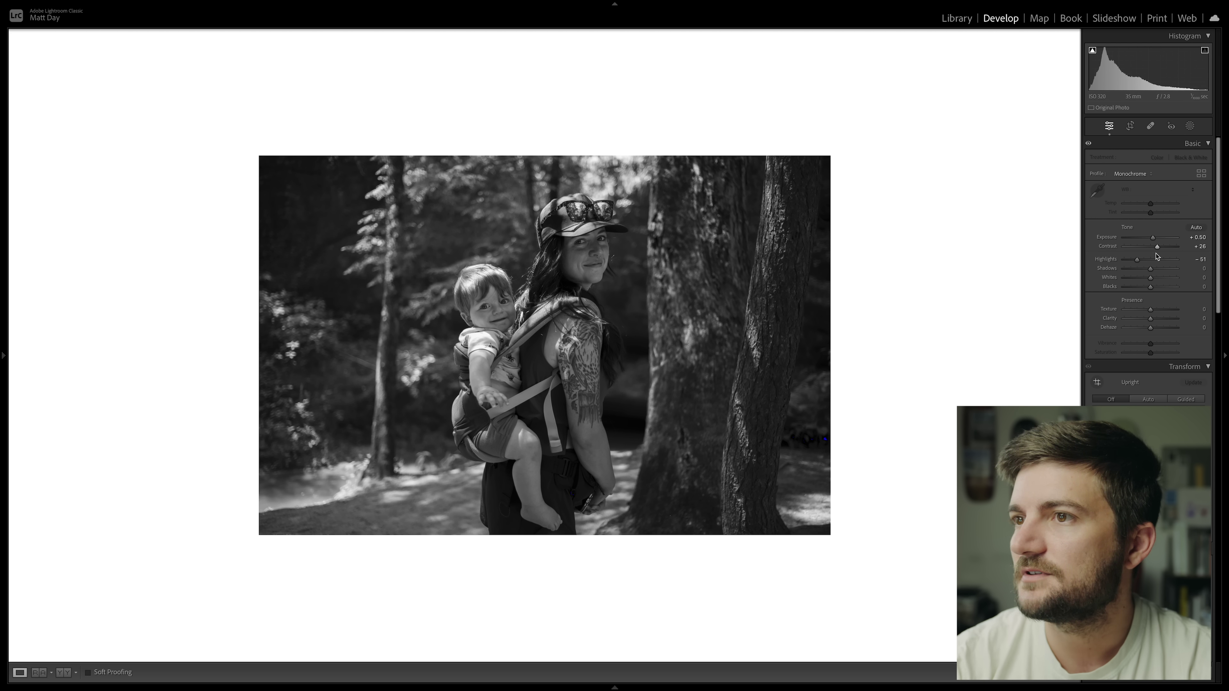
left_click_drag(1151, 269, 1152, 271)
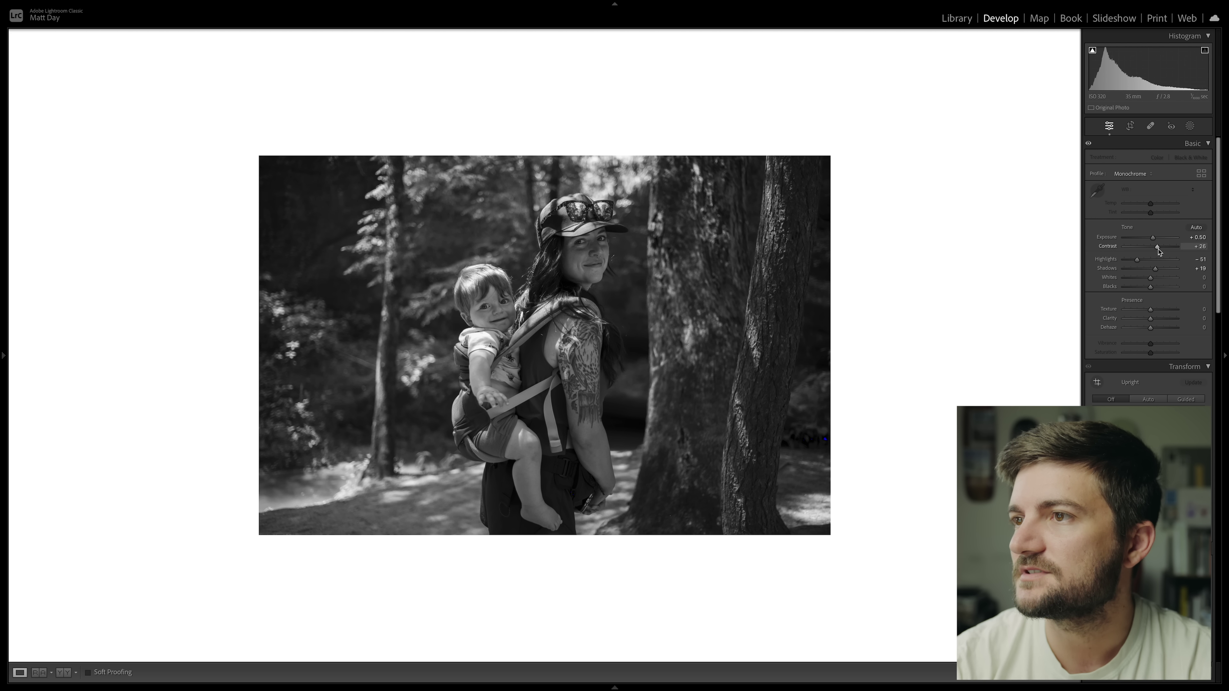
Compare the edit with the original, hide clipping warnings, and advance to the canyon photo
key("backslash")
key("backslash")
key("backslash")
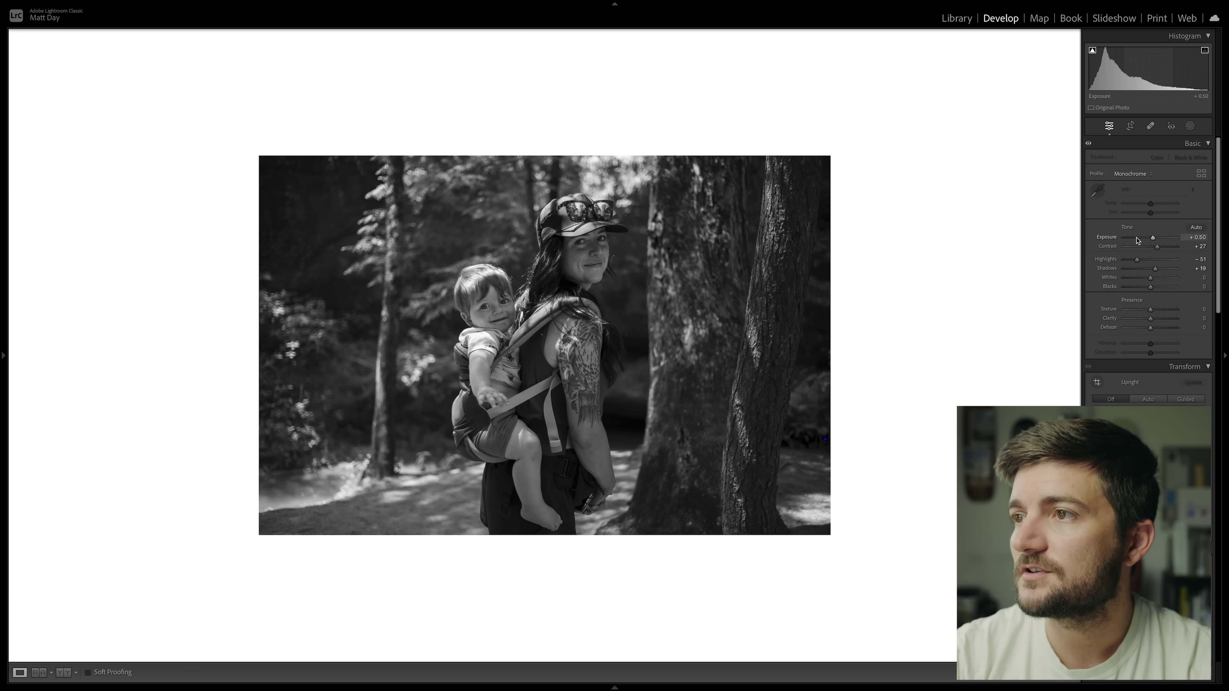
key("backslash")
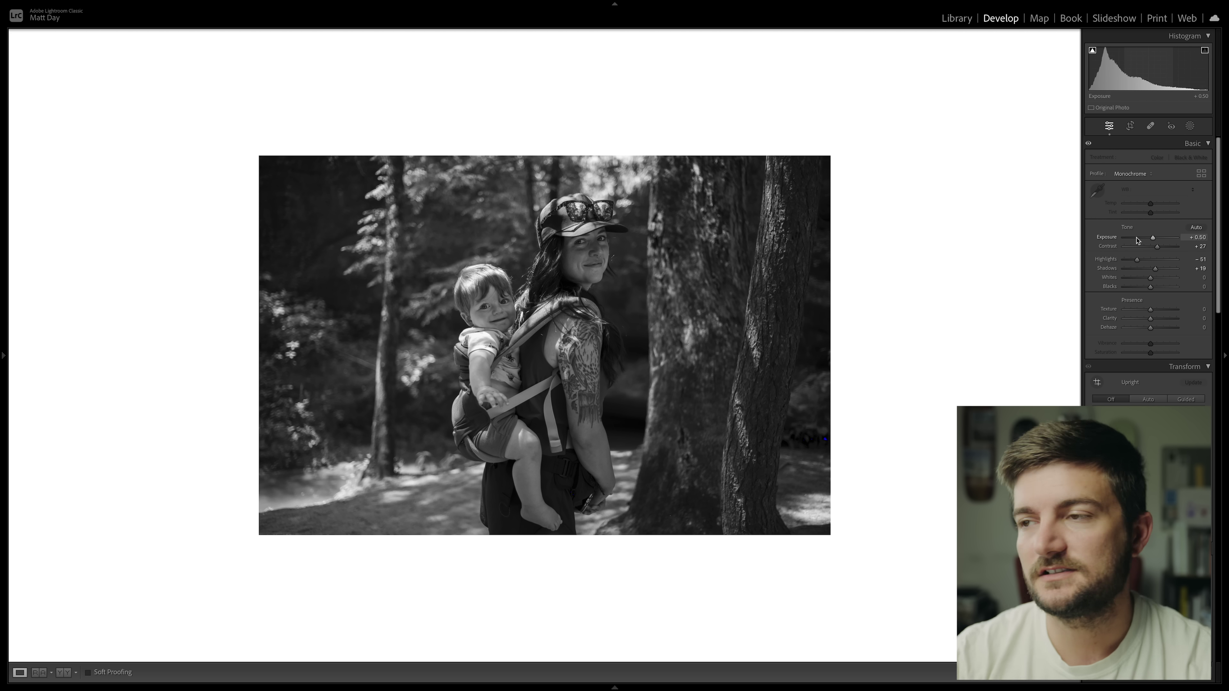
key("j")
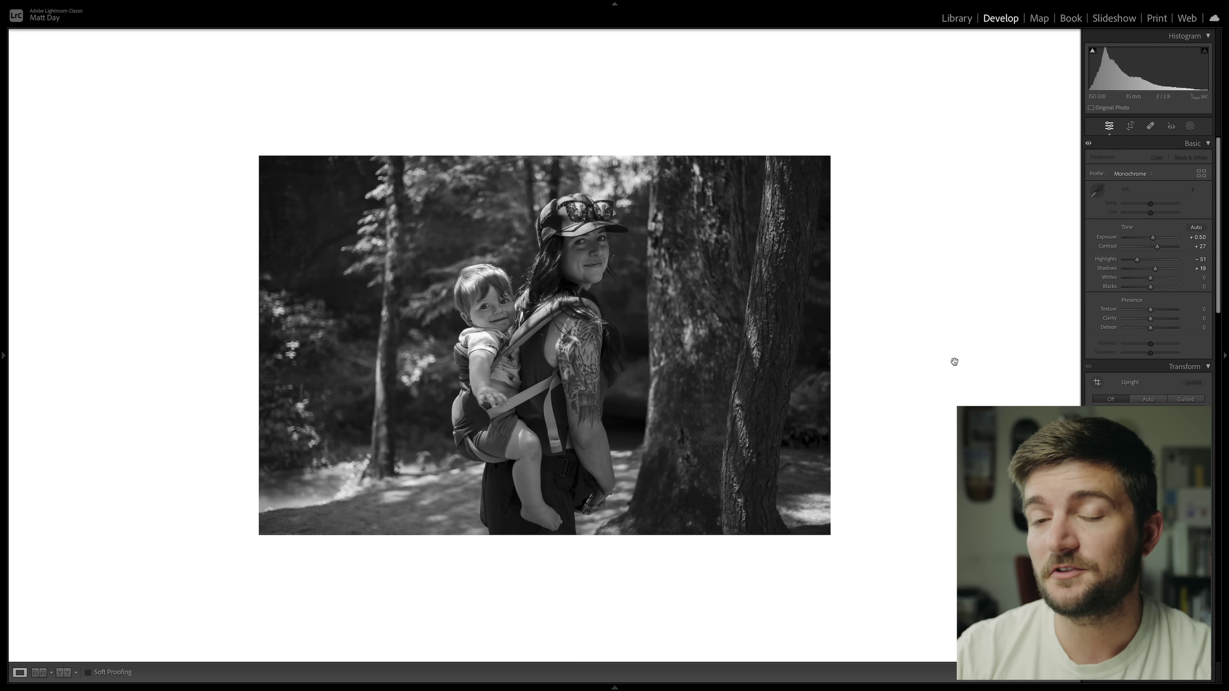
key("Right")
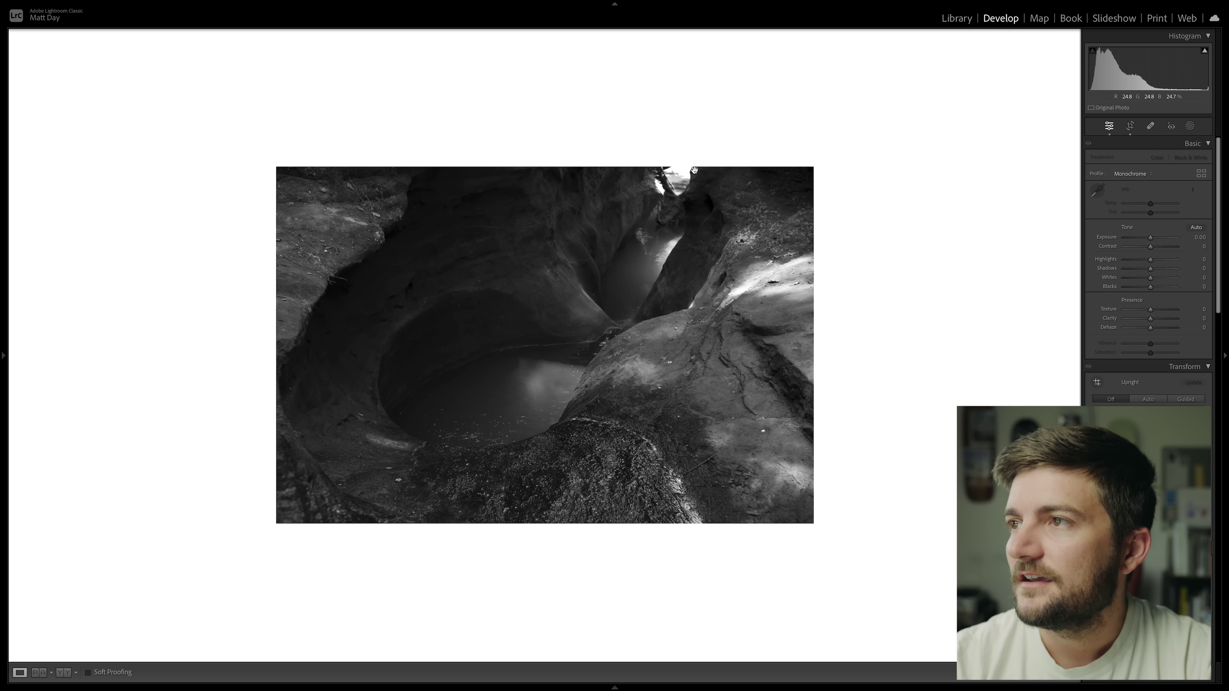
Lower the canyon photo's Highlights to about -18, resetting once and checking clipping warnings
key("j")
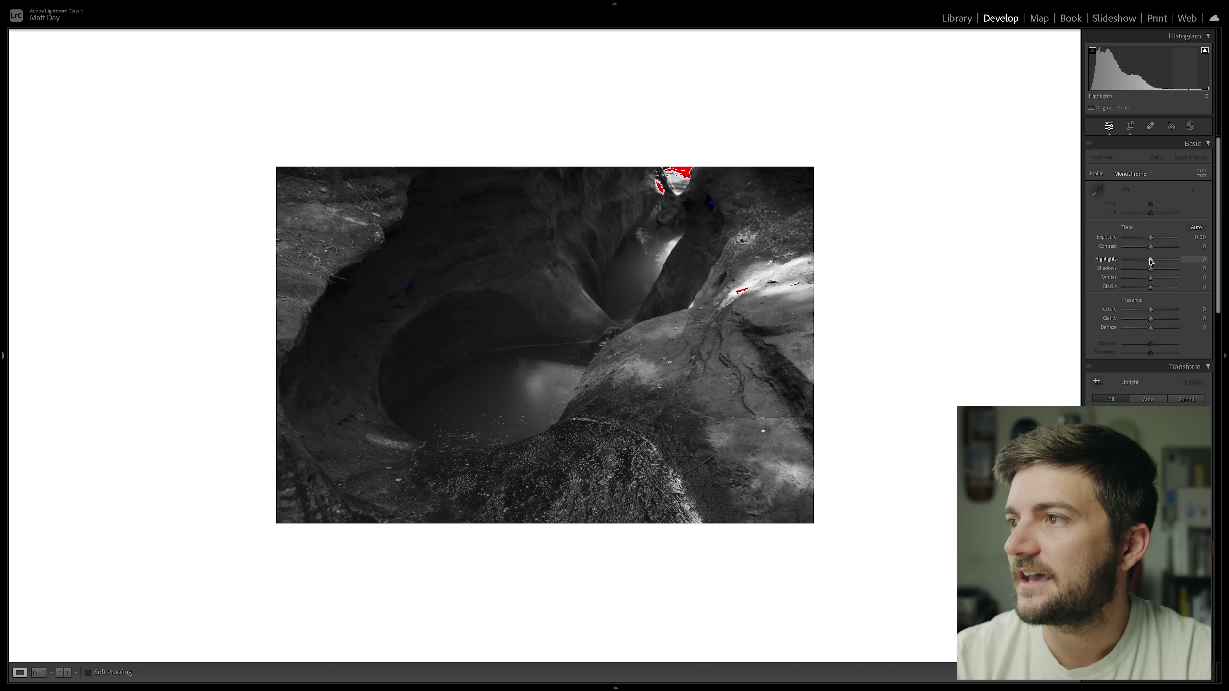
left_click_drag(1151, 260, 1134, 264)
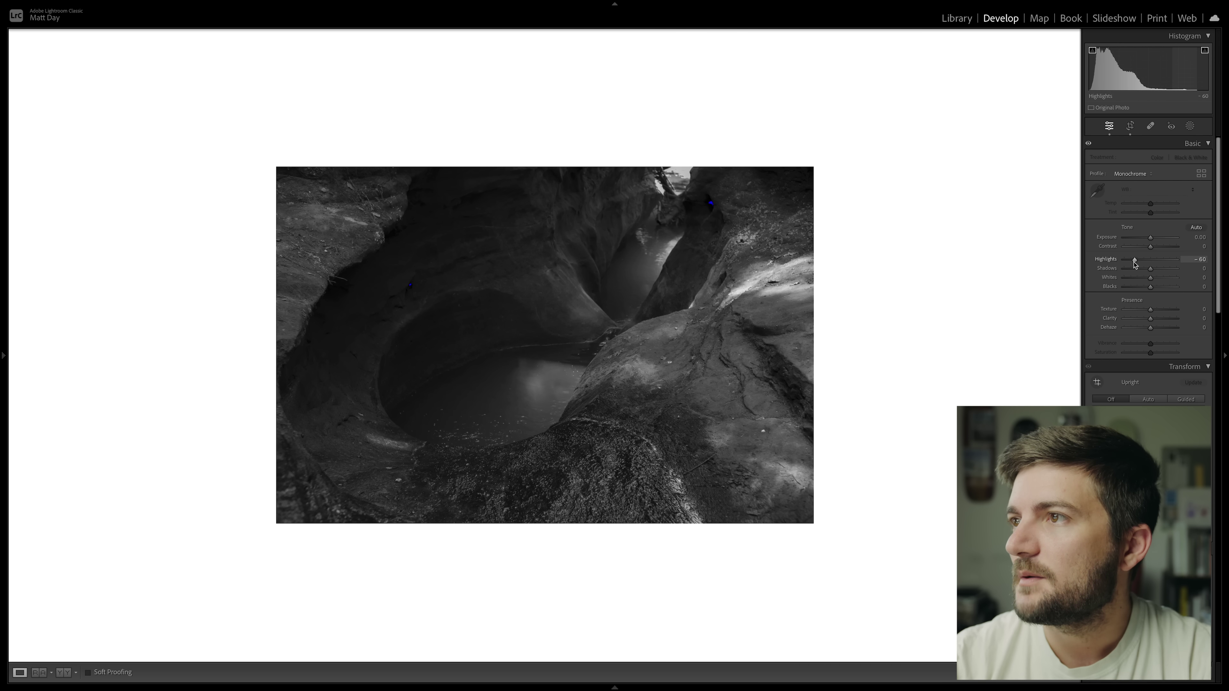
double_click(1134, 261)
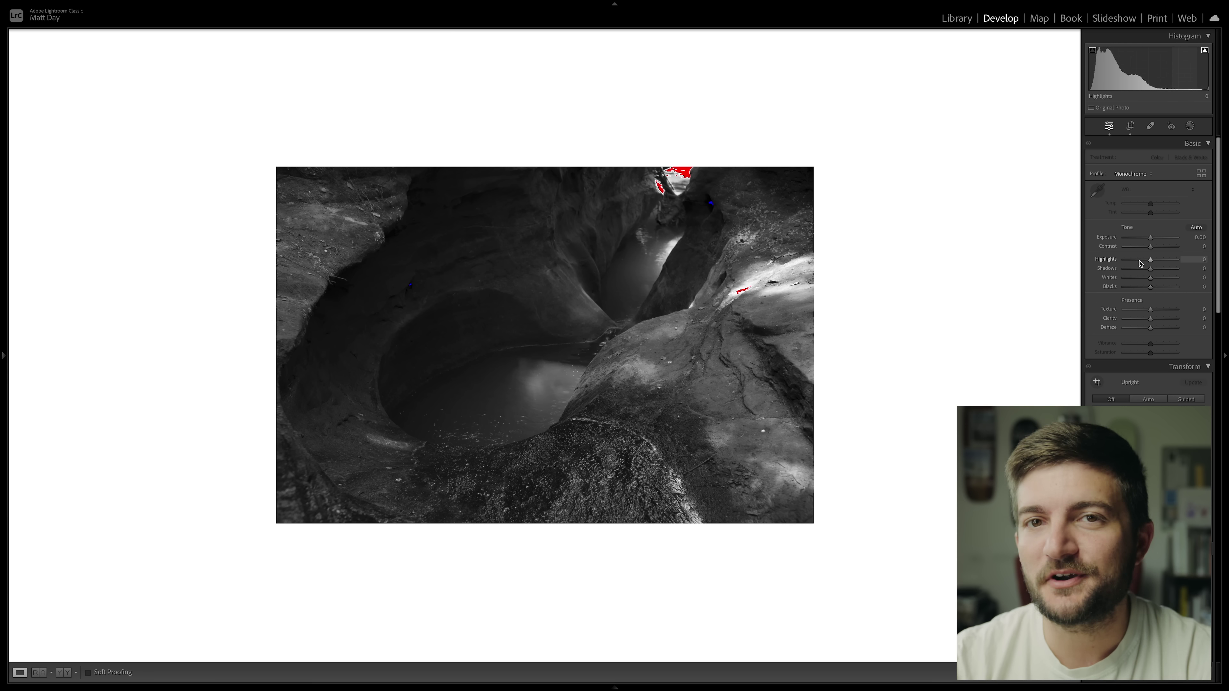
left_click_drag(1140, 263, 1151, 263)
key("j")
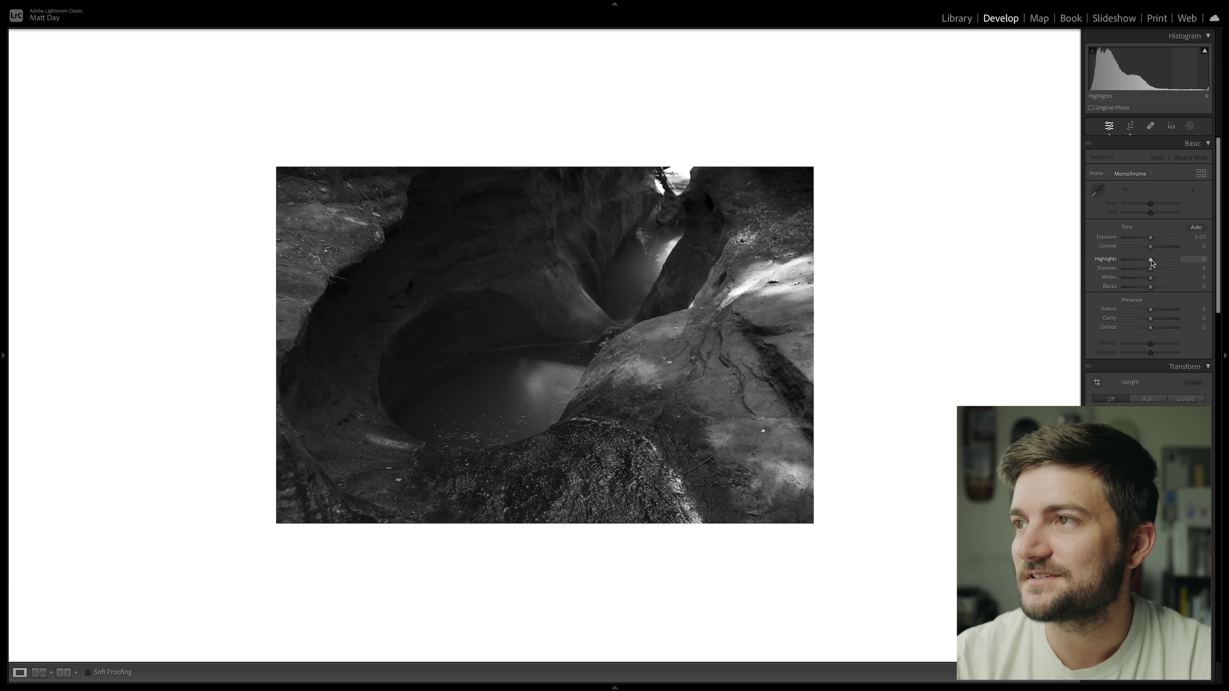
left_click_drag(1151, 262, 1145, 264)
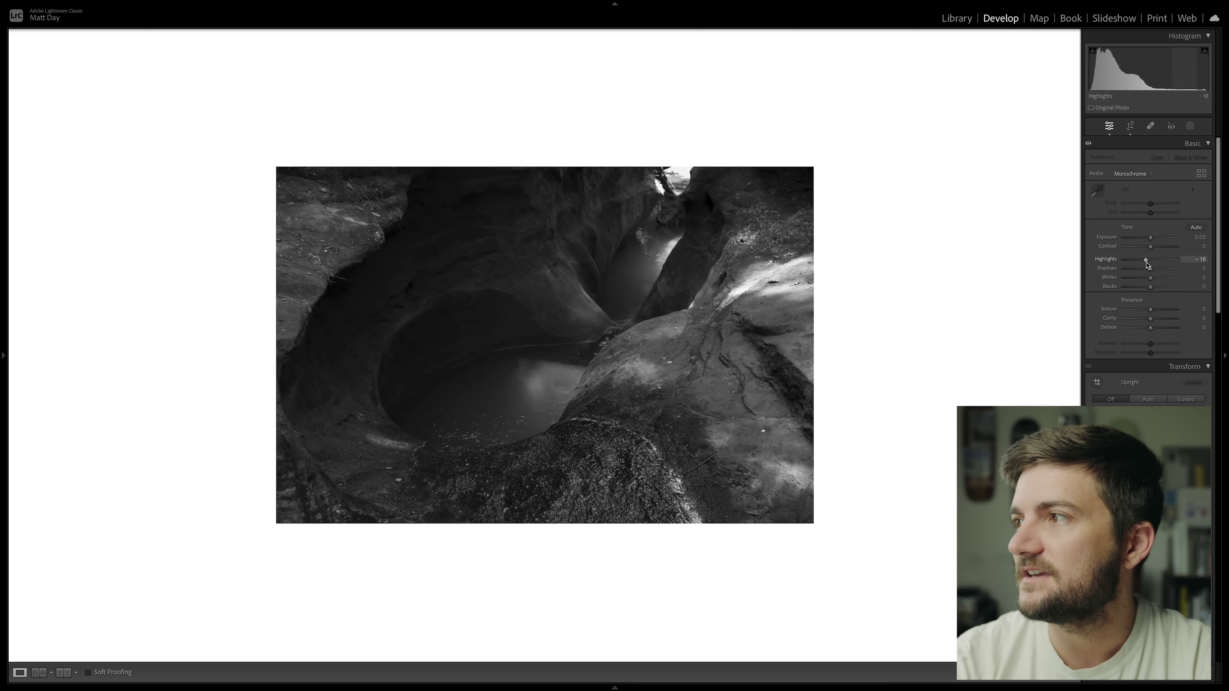
Ease Highlights to -20, lift Shadows and raise Contrast to +40 with clipping warnings on
left_click_drag(1146, 264, 1146, 264)
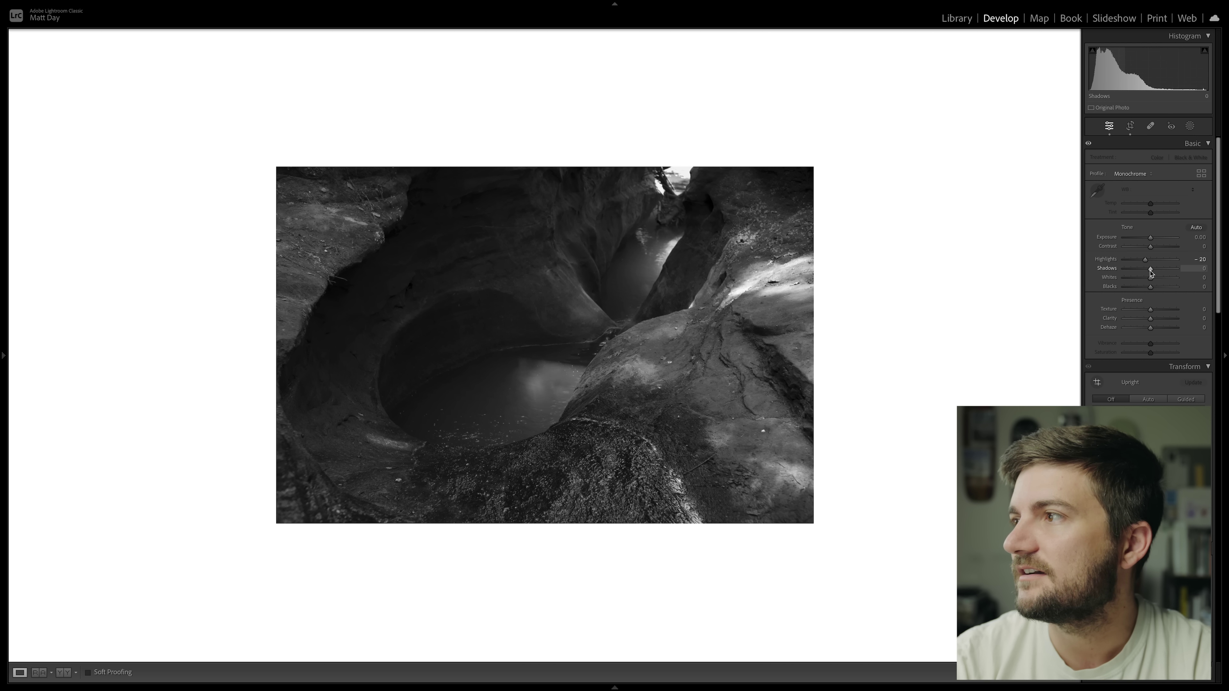
left_click_drag(1152, 271, 1160, 271)
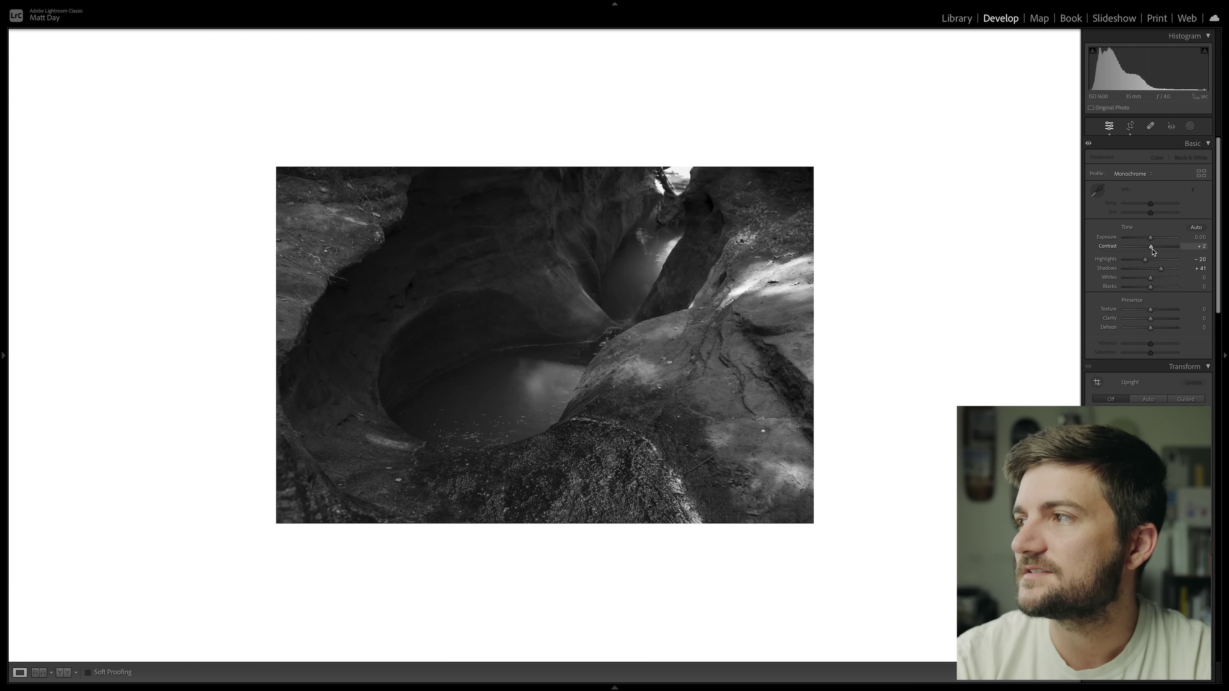
left_click_drag(1152, 250, 1170, 272)
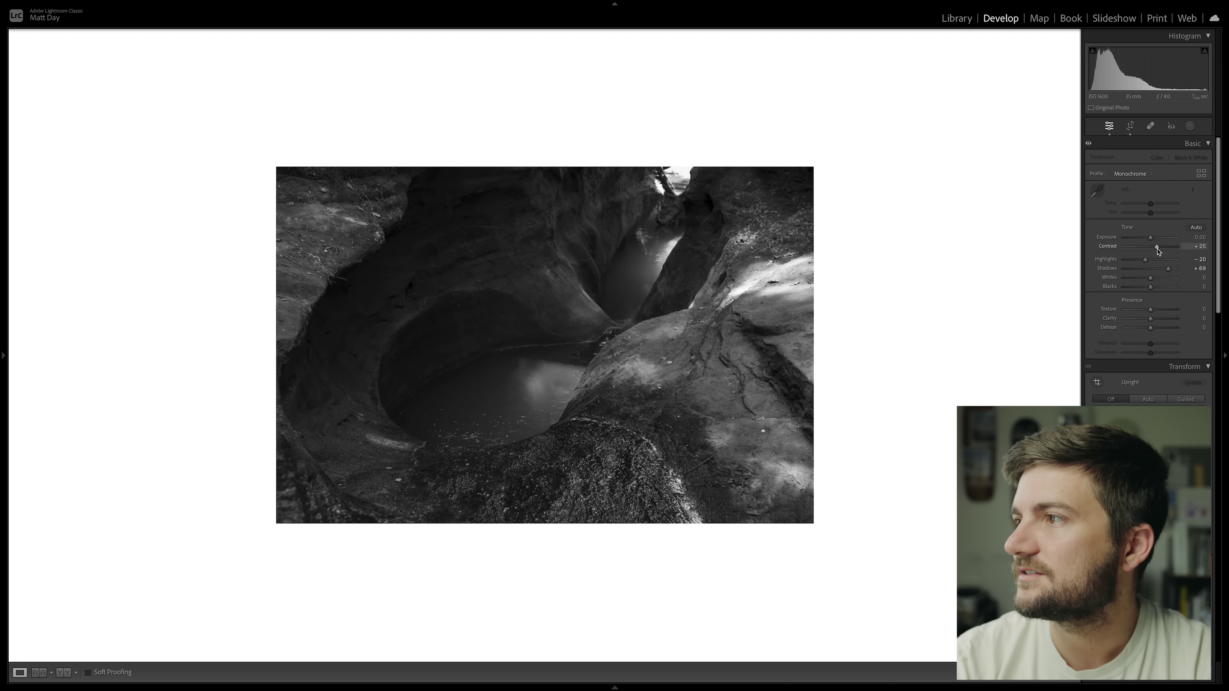
key("j")
left_click_drag(1157, 250, 1160, 250)
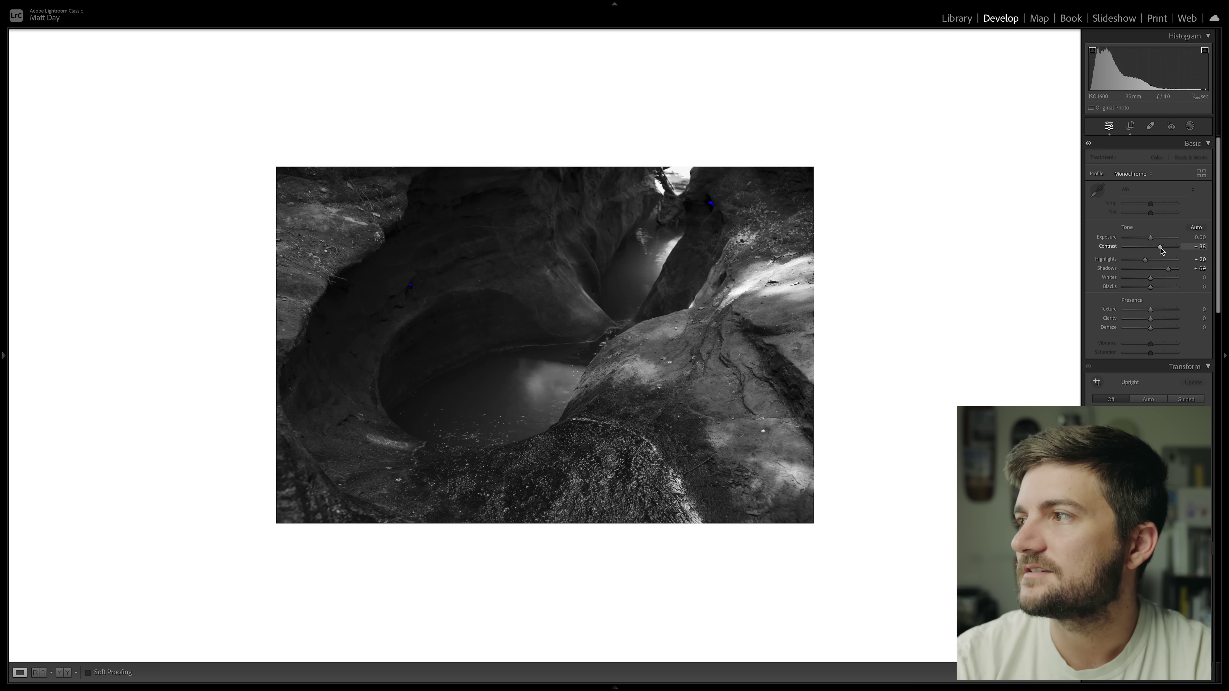
Lift Shadows to +71, deepen Blacks to -14, then advance to the snake photo
left_click_drag(1168, 270, 1168, 271)
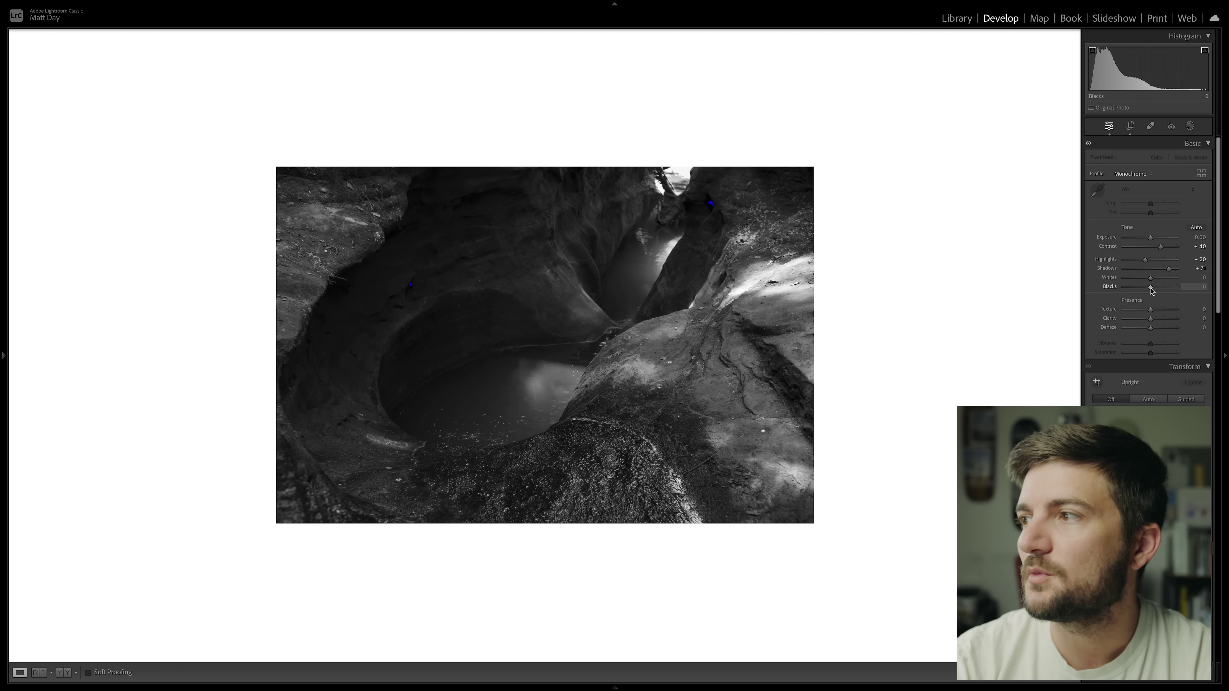
left_click_drag(1151, 287, 1149, 290)
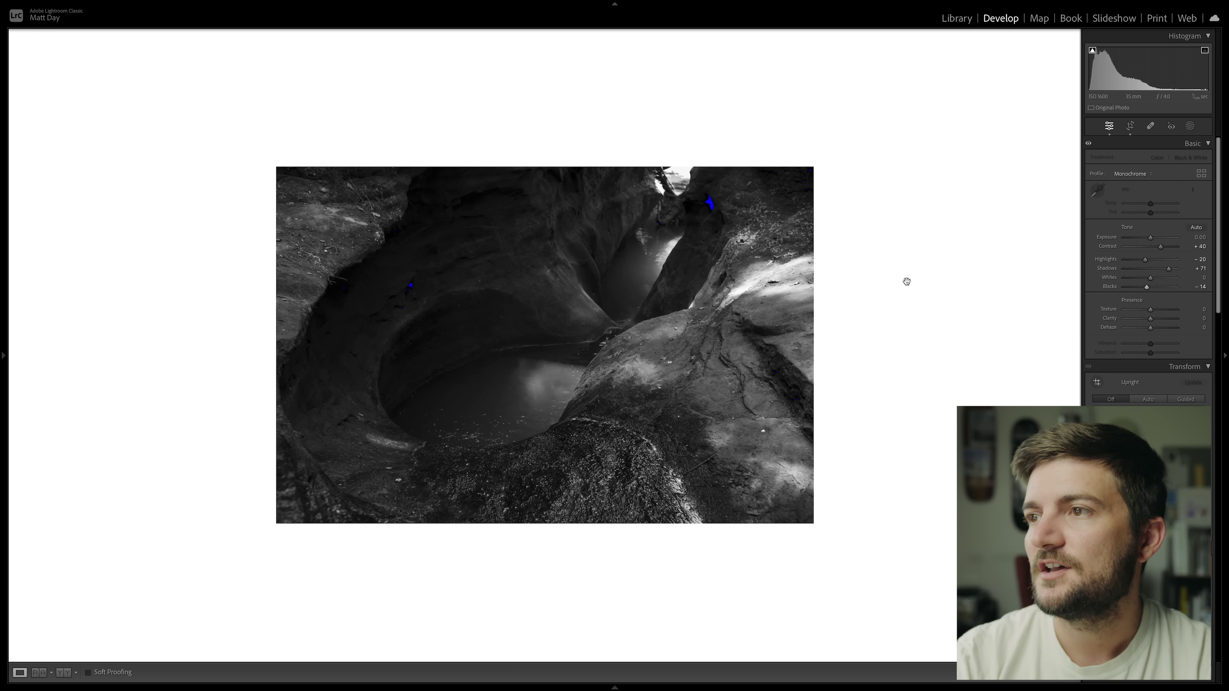
key("j")
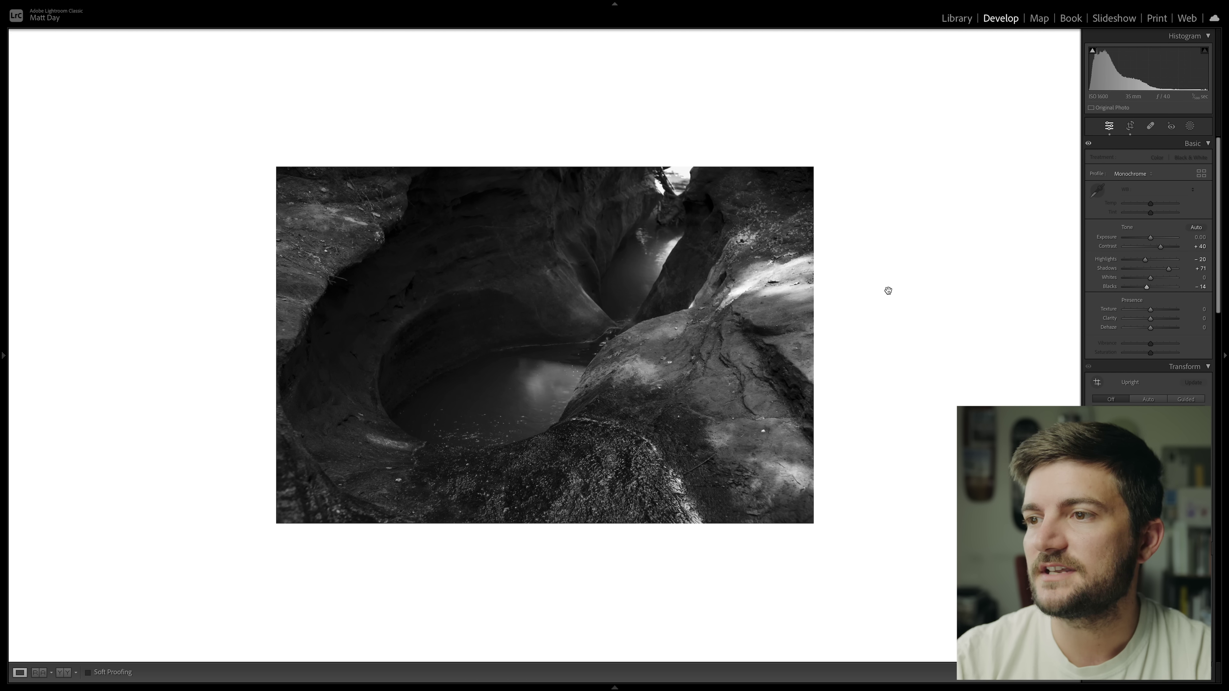
key("Right")
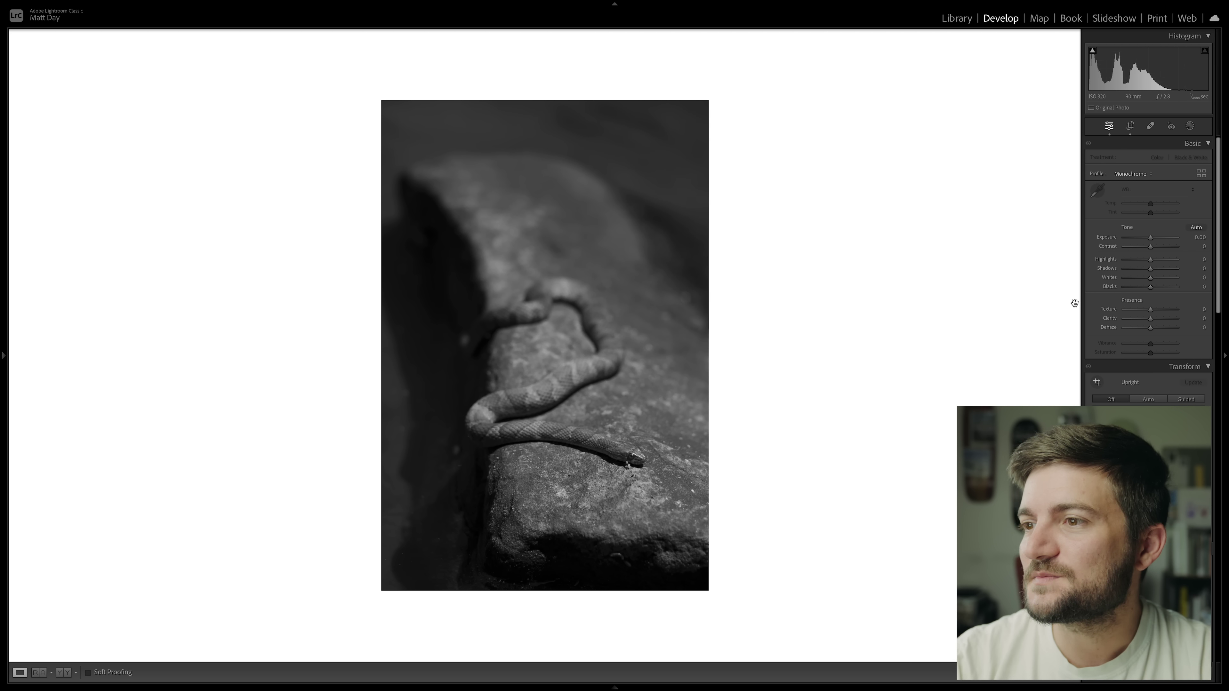
Give the snake photo Exposure +1.05, Highlights -45 and Contrast +50
left_click_drag(1152, 239, 1156, 240)
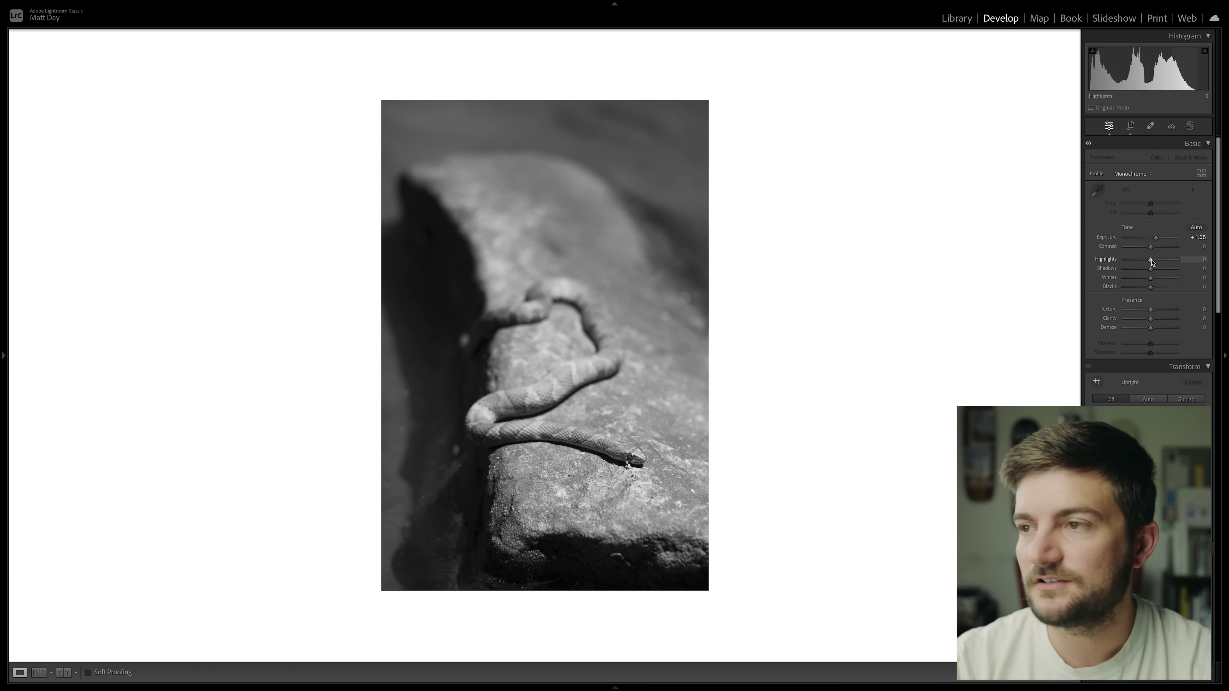
left_click_drag(1151, 262, 1141, 262)
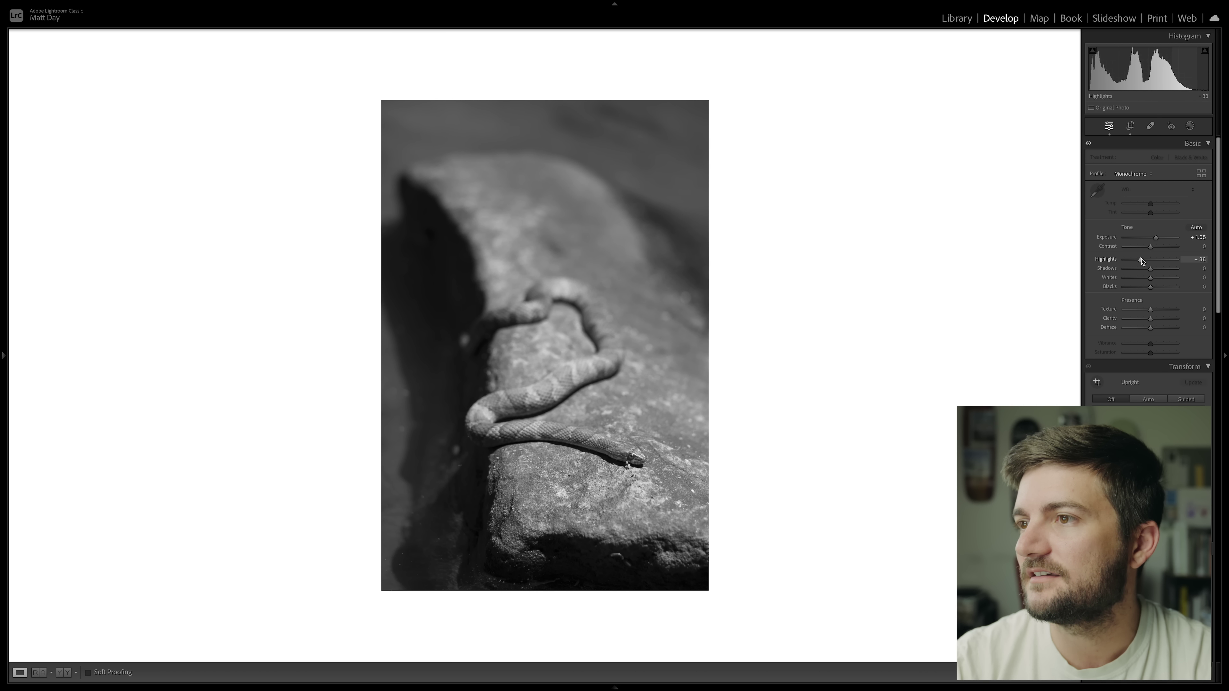
left_click_drag(1141, 262, 1165, 252)
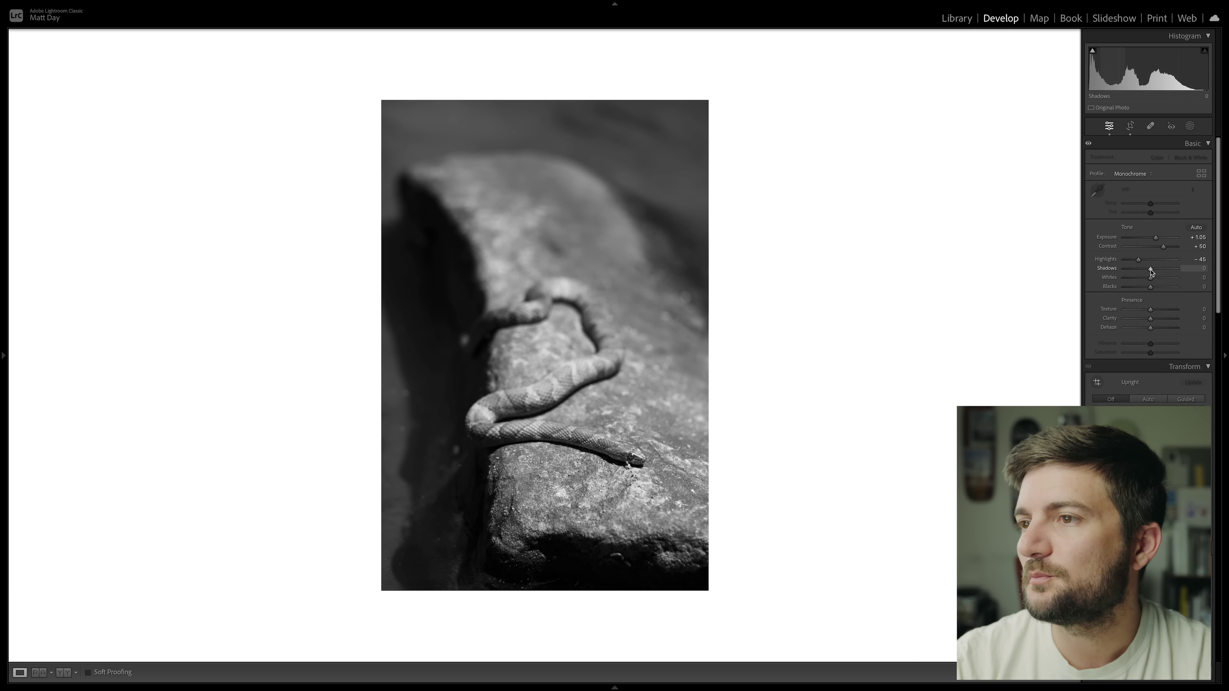
Try a Shadows lift, then ease Exposure to +0.80 and lift Blacks to +31 on the snake photo
left_click_drag(1151, 272, 1171, 269)
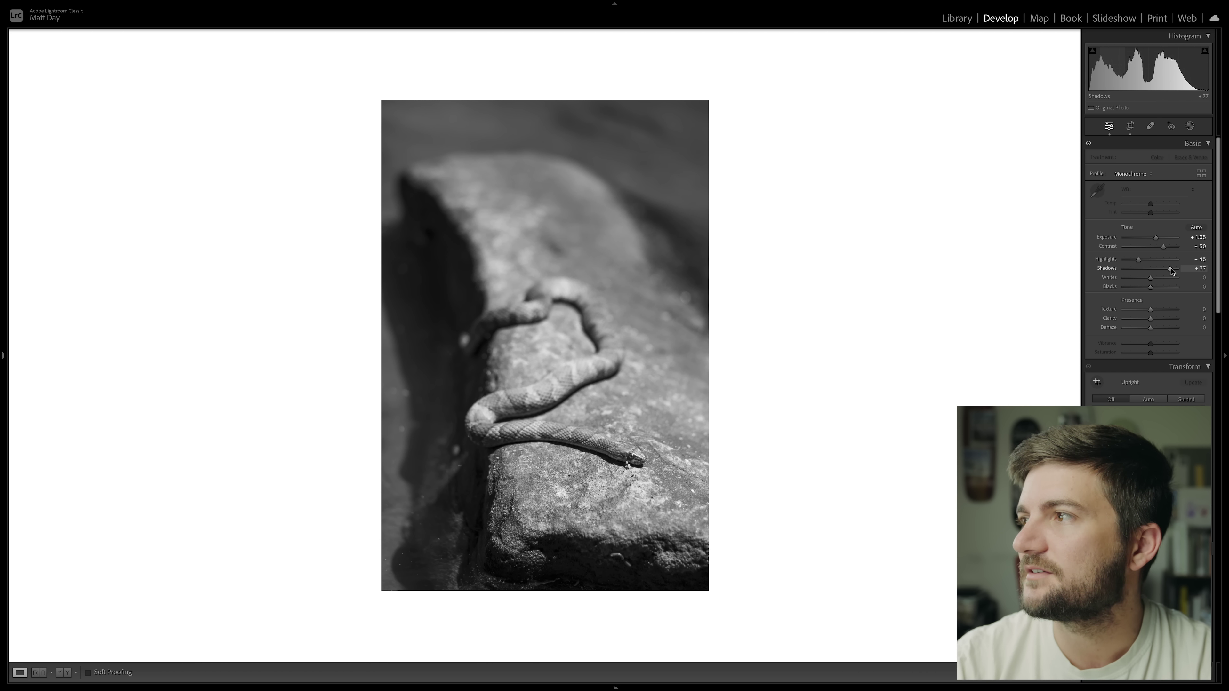
left_click_drag(1171, 270, 1165, 272)
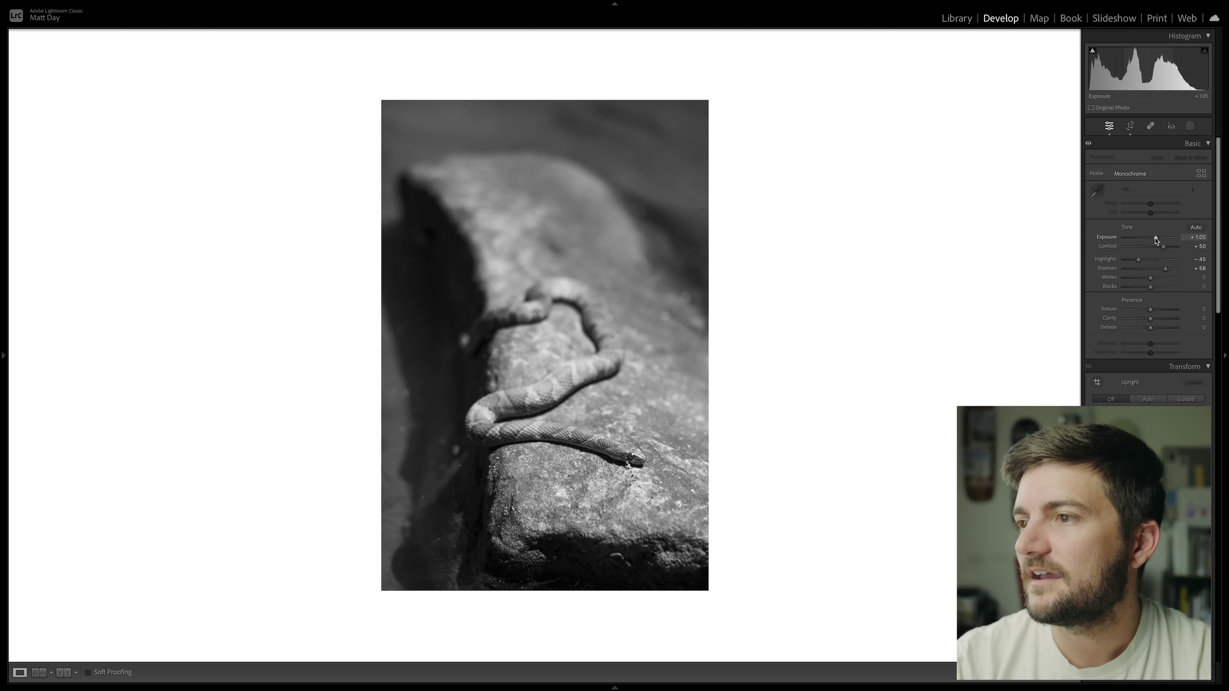
left_click_drag(1156, 241, 1154, 240)
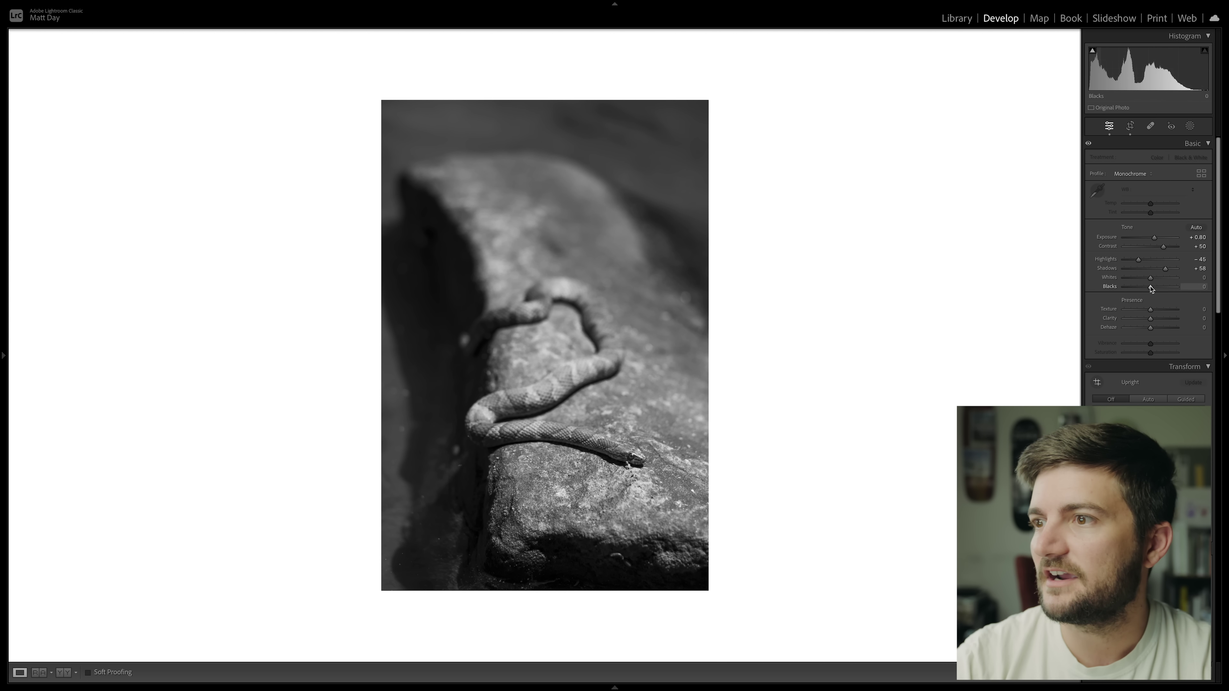
mouse_move(1151, 289)
left_mouse_down()
mouse_move(1173, 287)
mouse_move(1161, 289)
left_mouse_up()
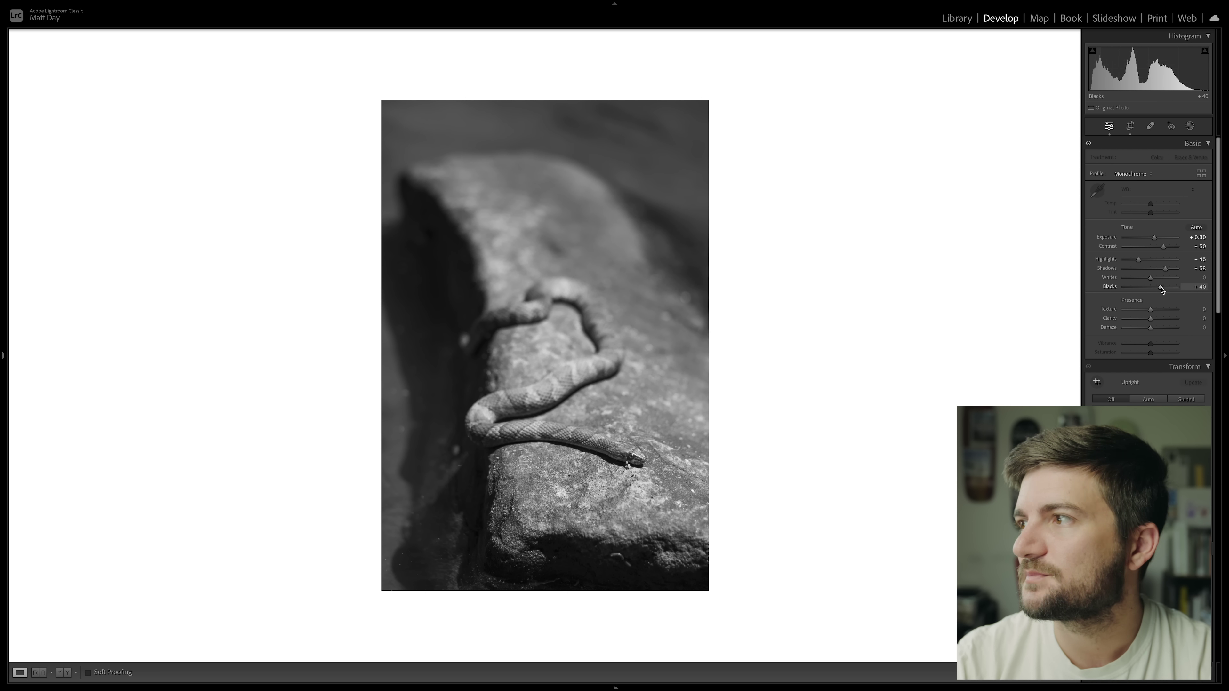
left_click_drag(1161, 289, 1159, 289)
Compare before and after, then advance to the forest bridge photo
key("backslash")
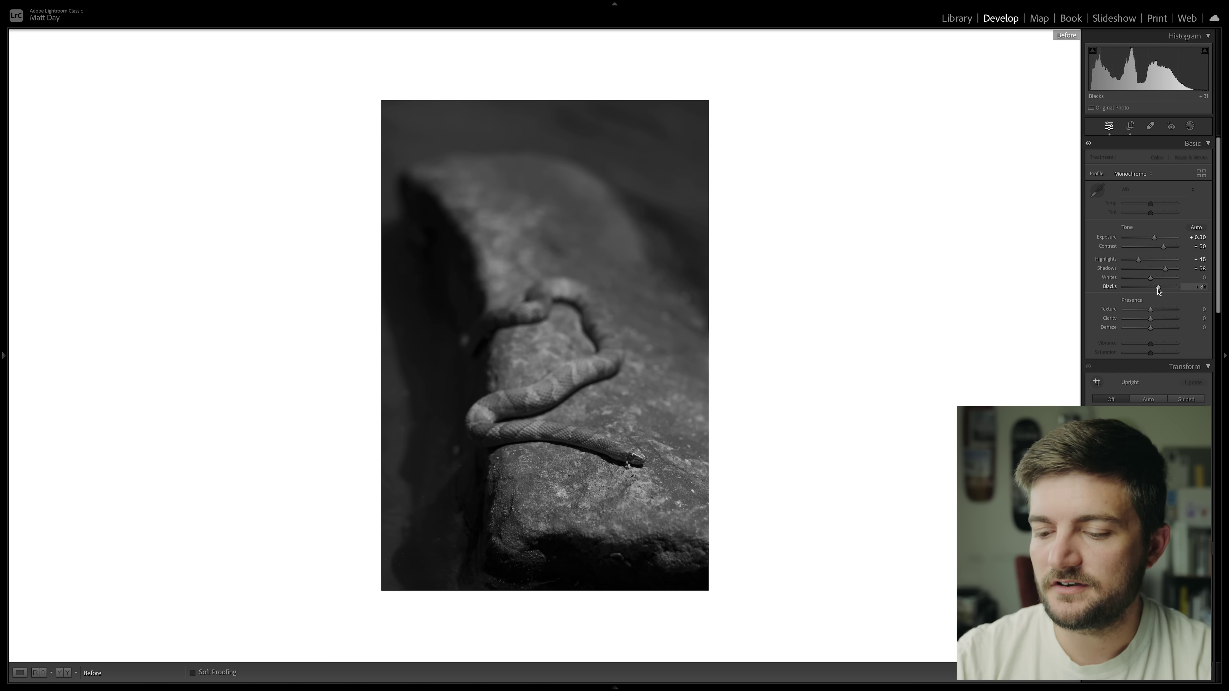
key("backslash")
key("backslash")
key("backslash")
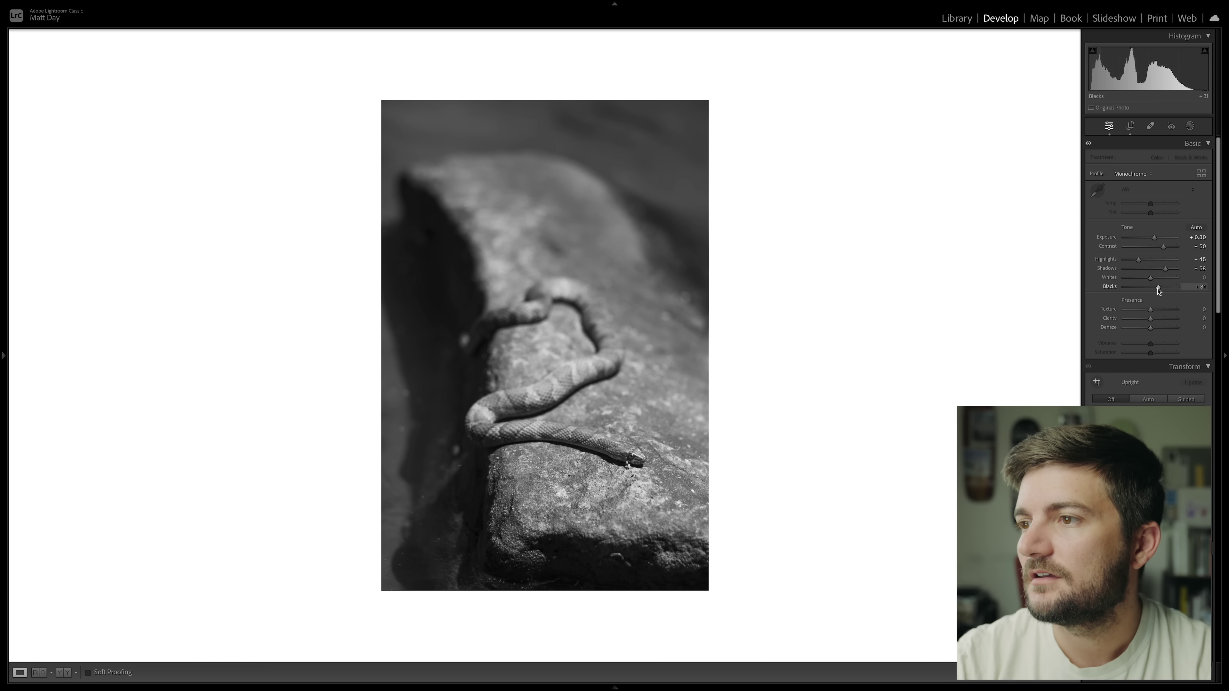
key("Right")
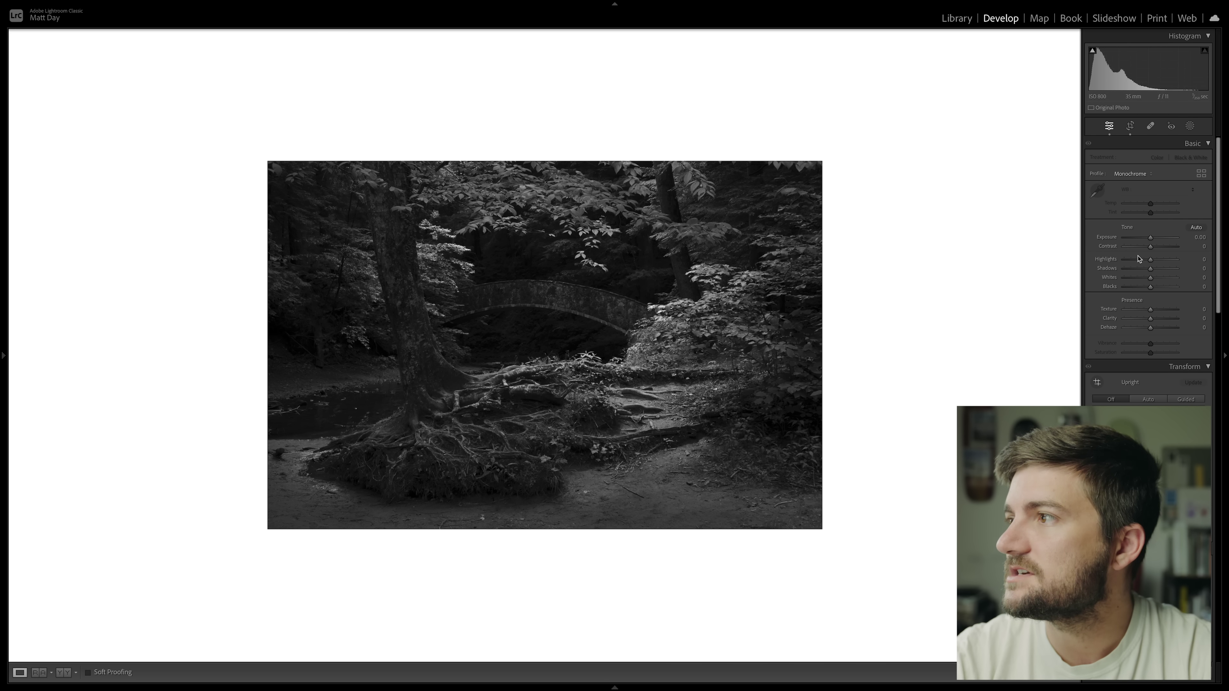
key("j")
key("j")
key("j")
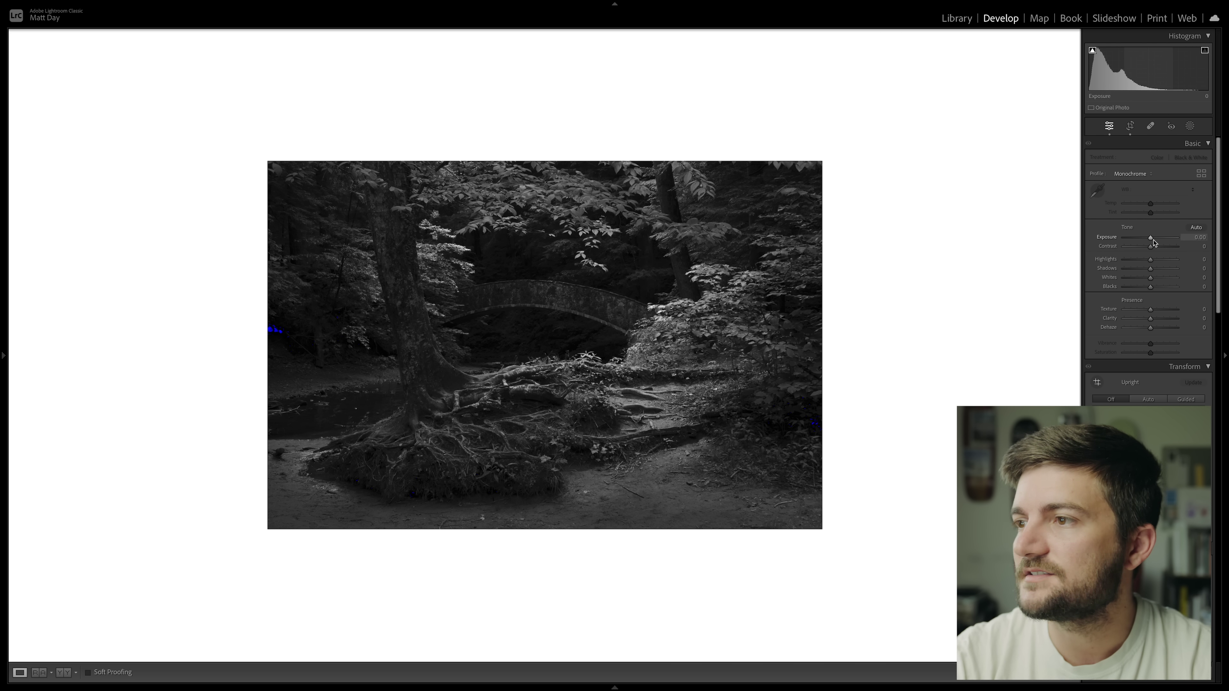
Brighten the forest photo, pull Highlights to about -43 and settle Shadows at +30
left_click_drag(1151, 241, 1155, 241)
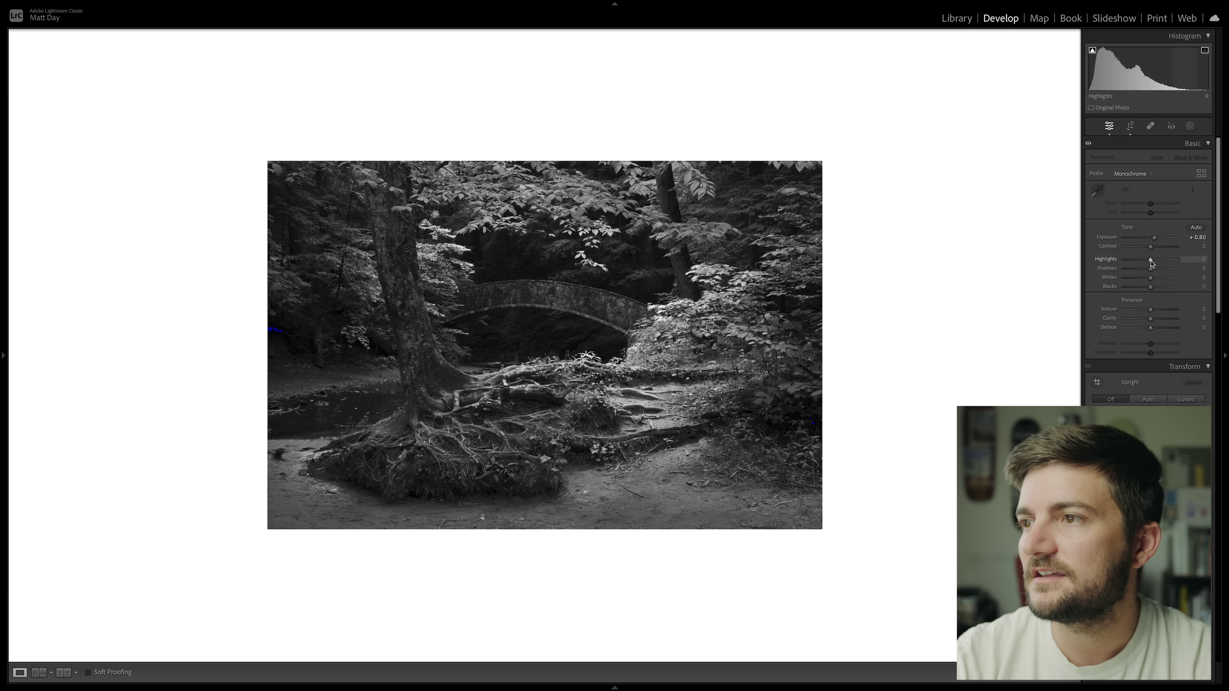
left_click_drag(1152, 262, 1138, 267)
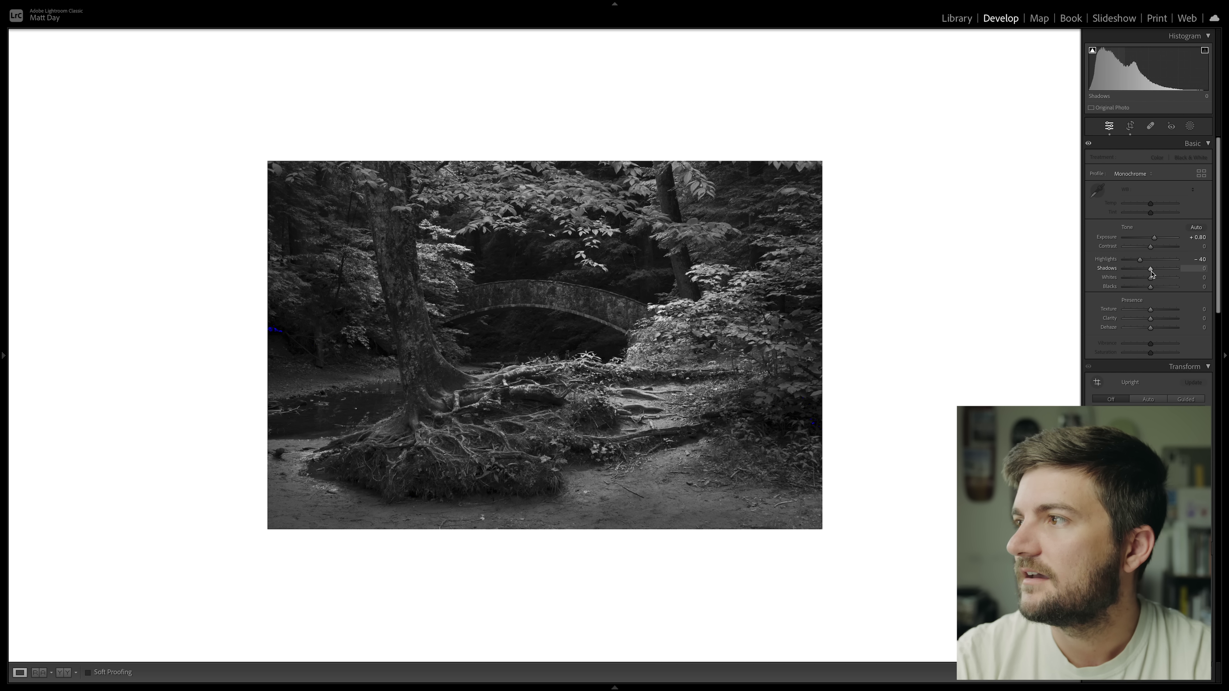
left_click_drag(1152, 274, 1159, 274)
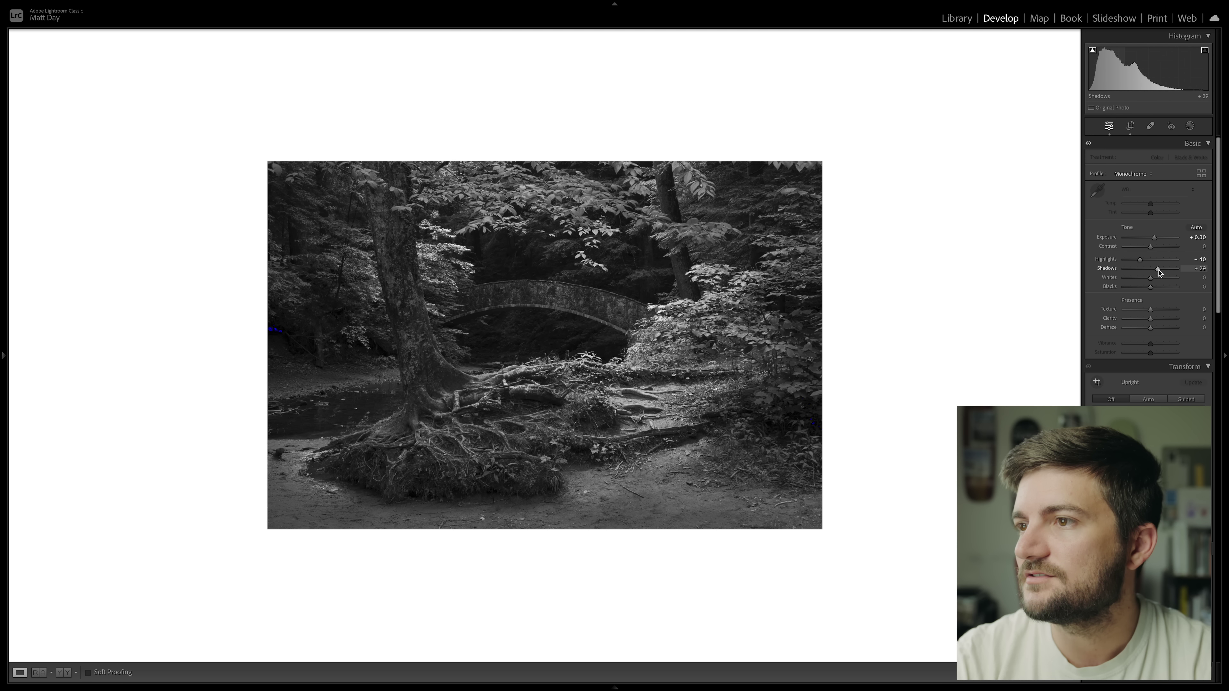
left_click_drag(1159, 272, 1147, 287)
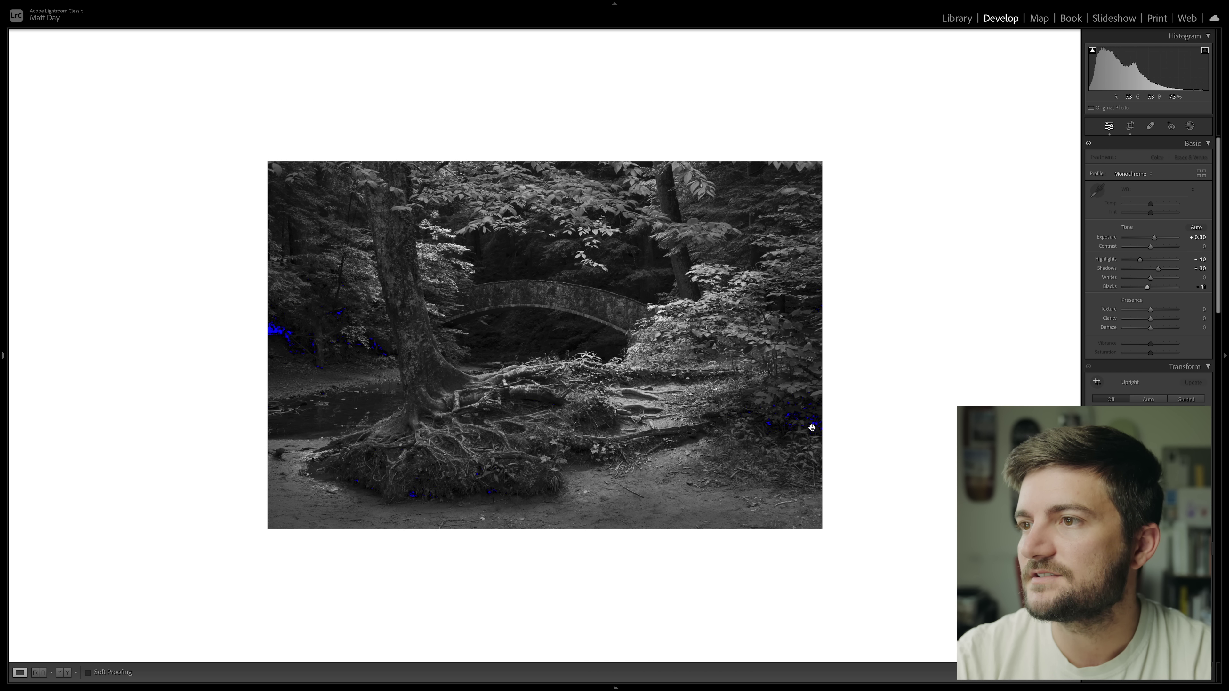
Hide clipping warnings and compare the forest photo edit against the original
key("j")
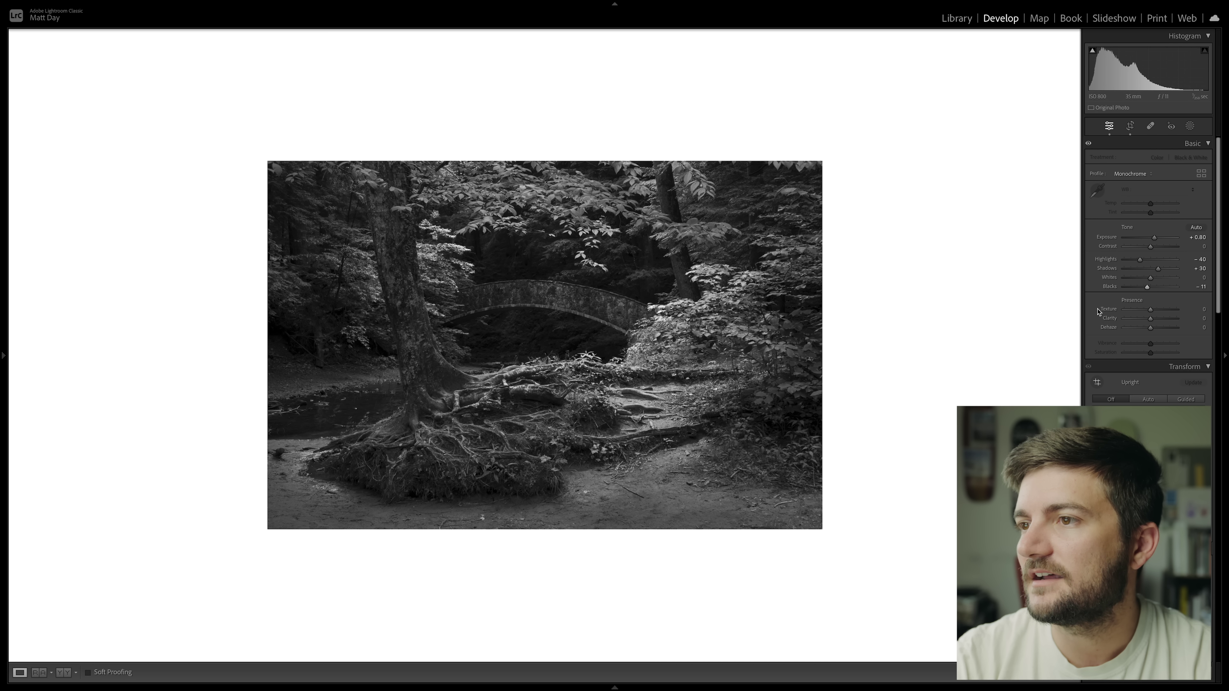
key("backslash")
key("backslash")
key("backslash")
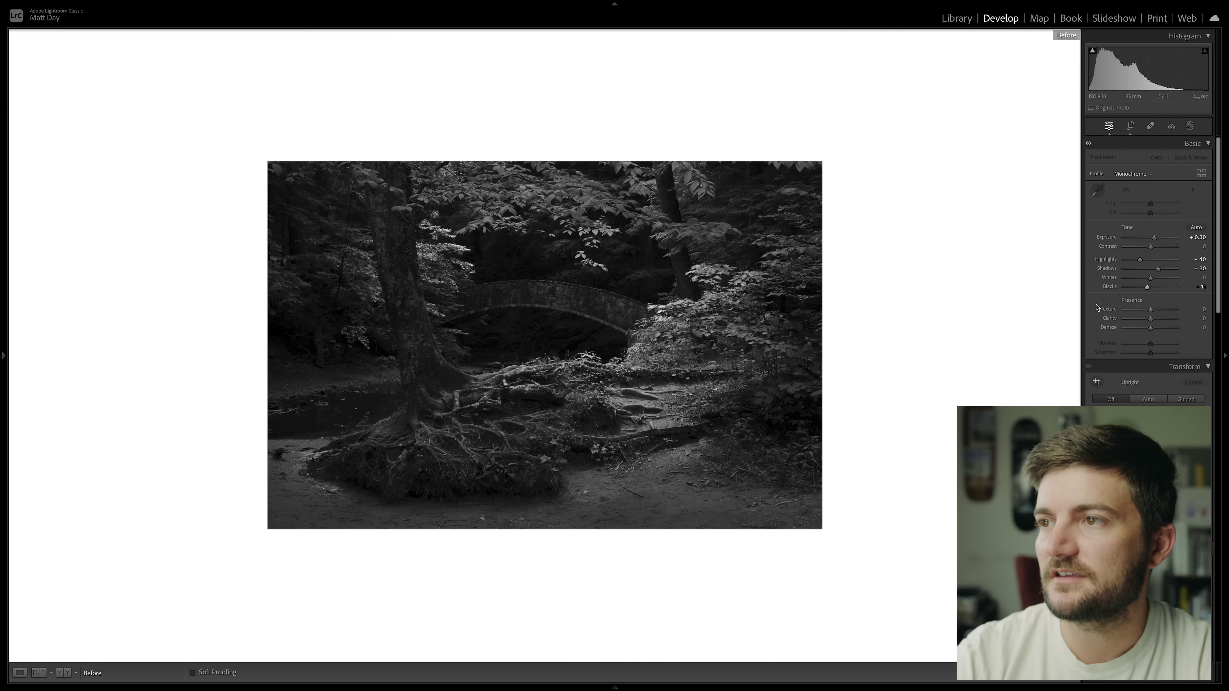
key("backslash")
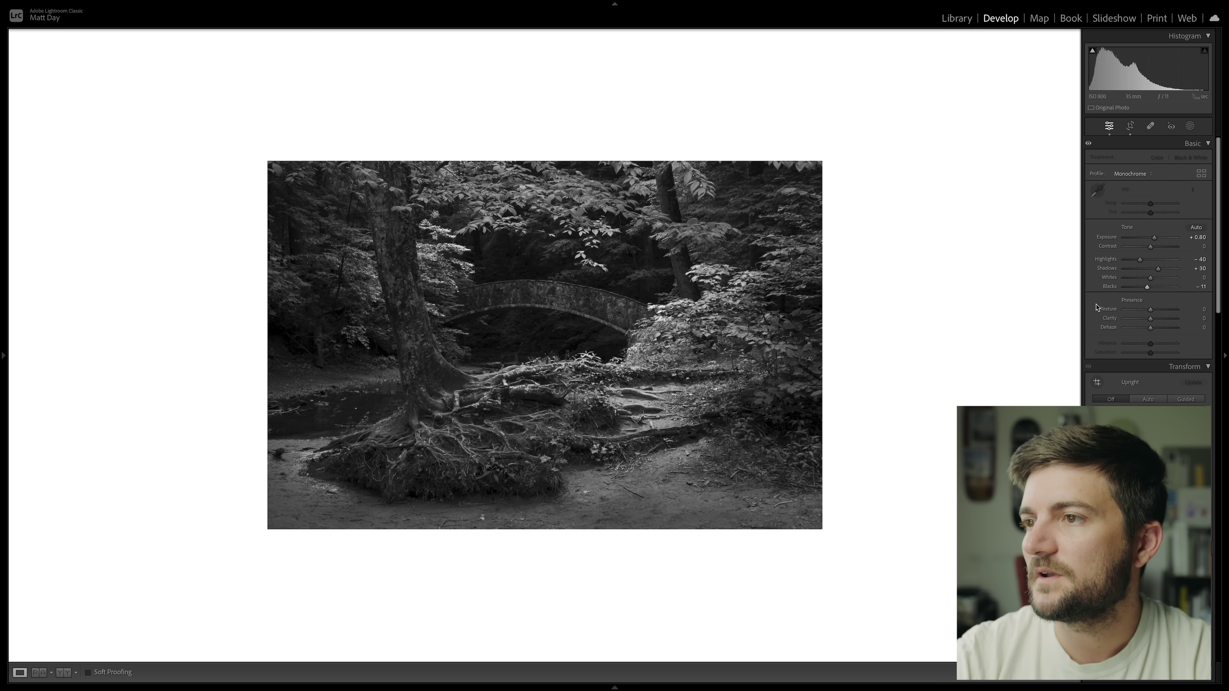
key("backslash")
key("backslash")
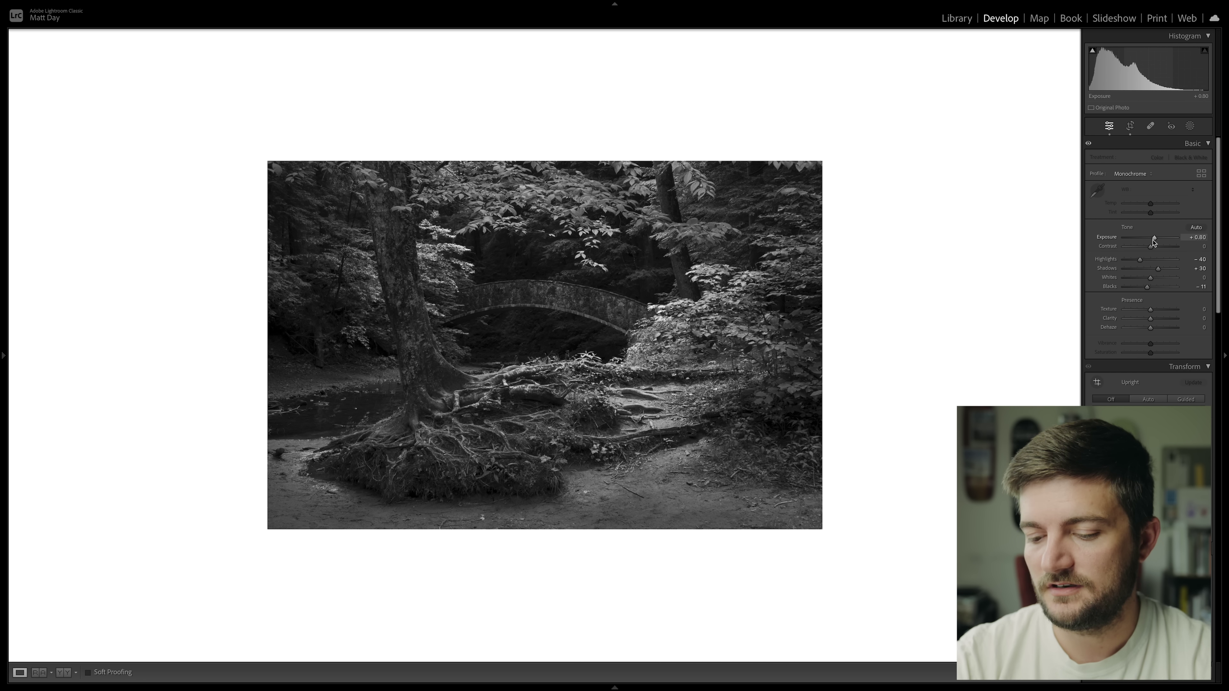
Trim Exposure to +0.65, deepen Blacks to -8, and move to the cave stairway photo
left_click_drag(1153, 242, 1152, 242)
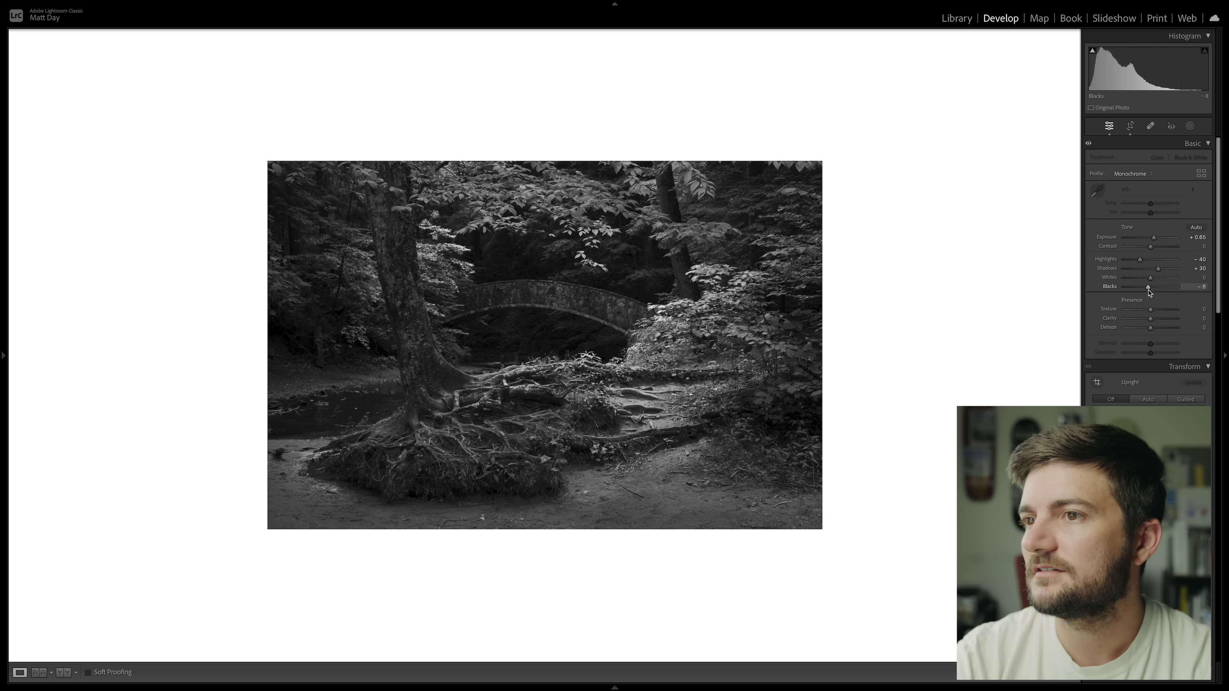
mouse_move(1149, 292)
left_mouse_down()
mouse_move(1134, 292)
mouse_move(1149, 292)
left_mouse_up()
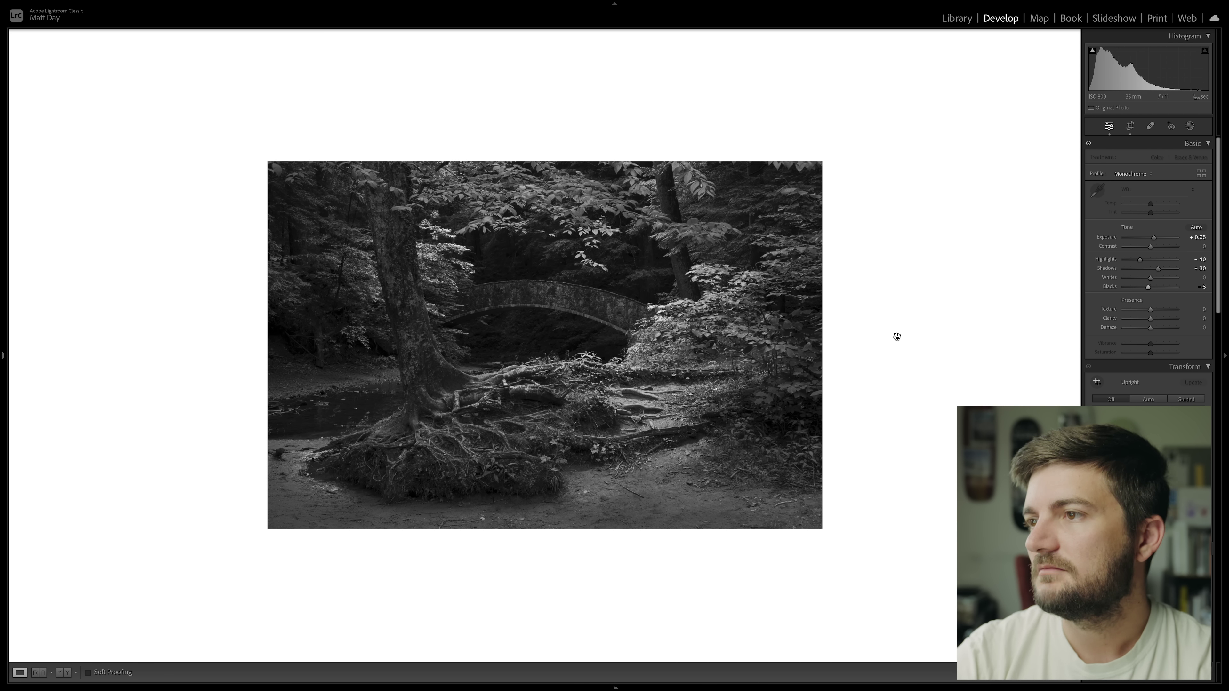
key("Right")
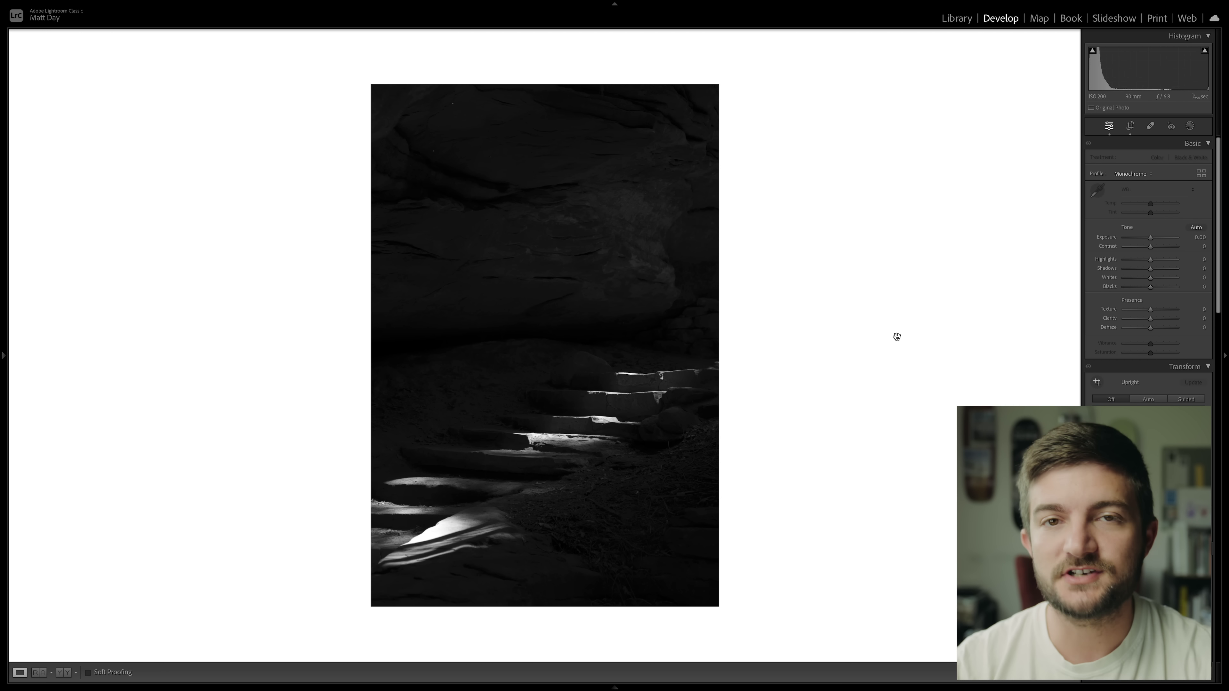
key("j")
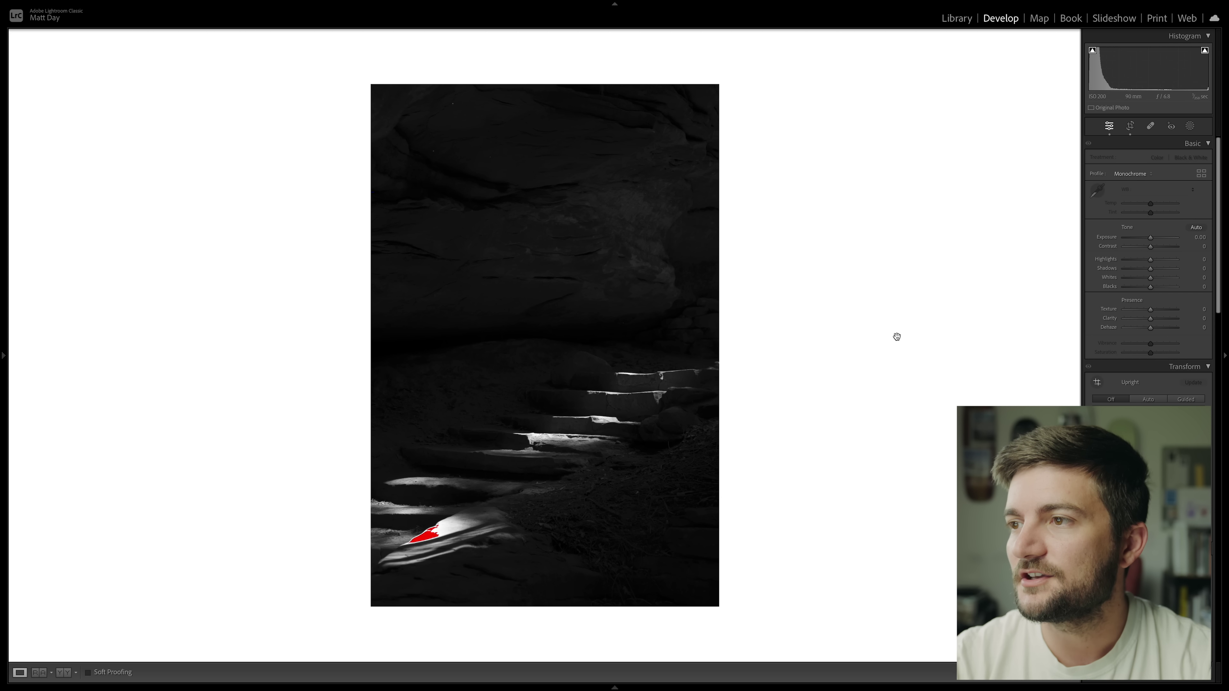
key("j")
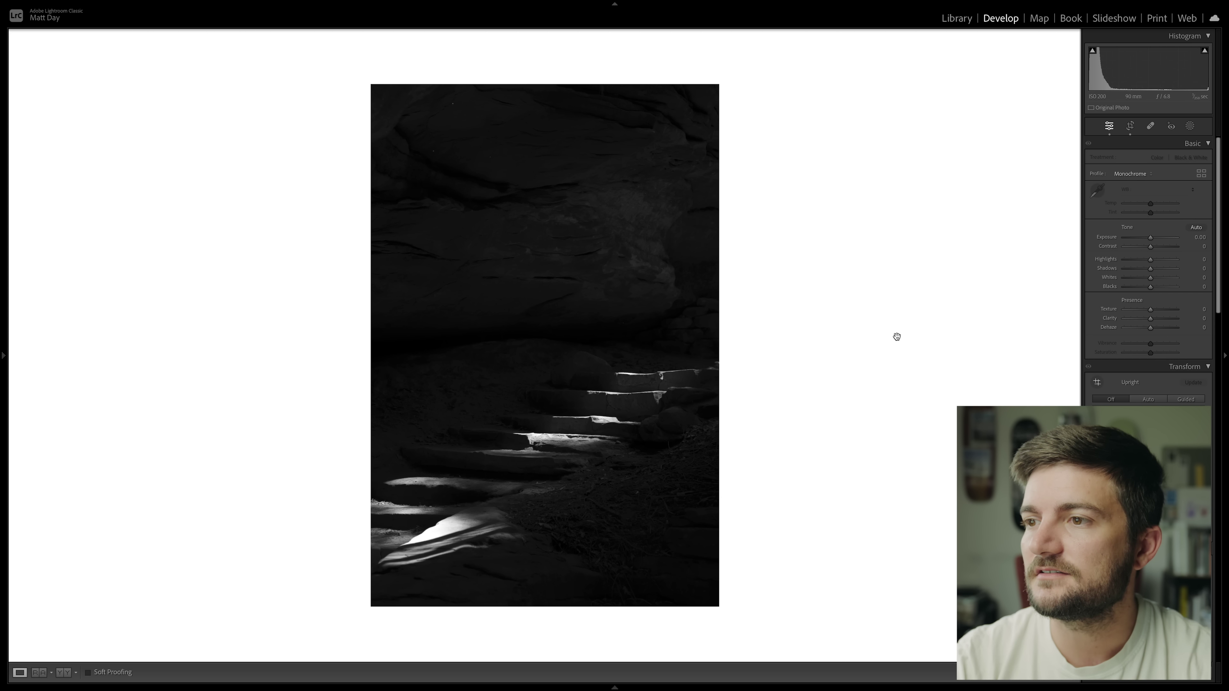
key("j")
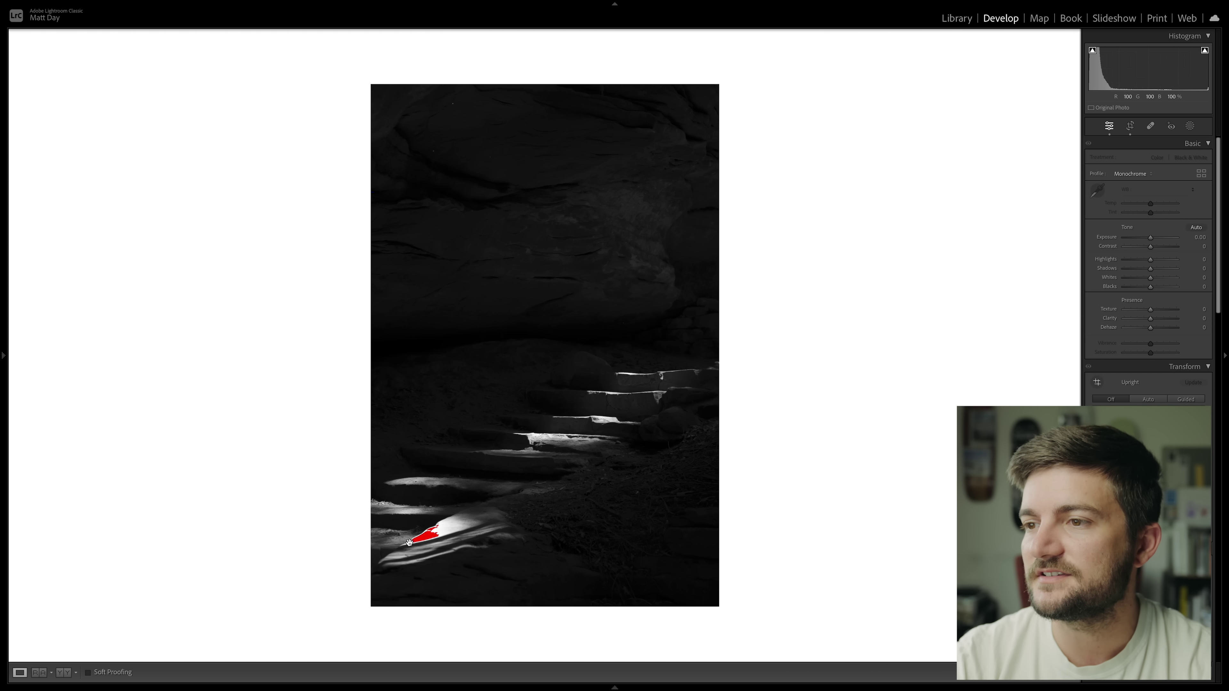
mouse_move(1150, 263)
left_mouse_down()
mouse_move(1133, 263)
mouse_move(1144, 262)
left_mouse_up()
double_click(1143, 262)
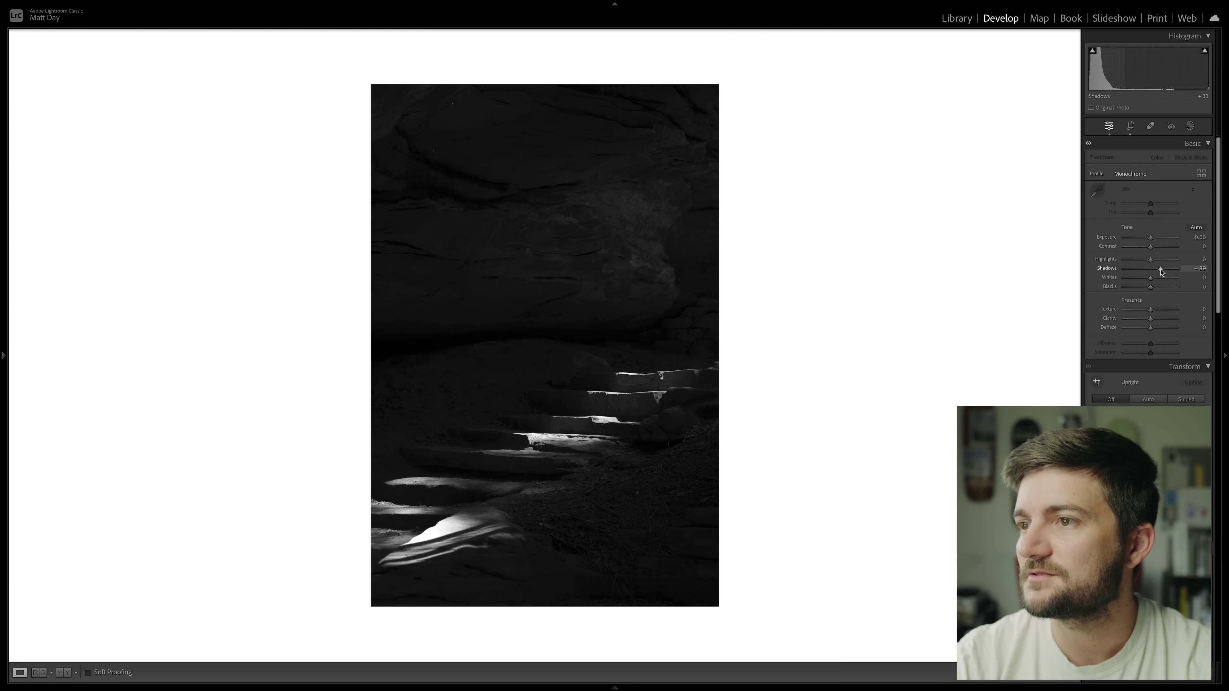
Fine-tune the cave photo to Exposure +1.50, Highlights -64 and Shadows +71
left_click_drag(1160, 270, 1177, 270)
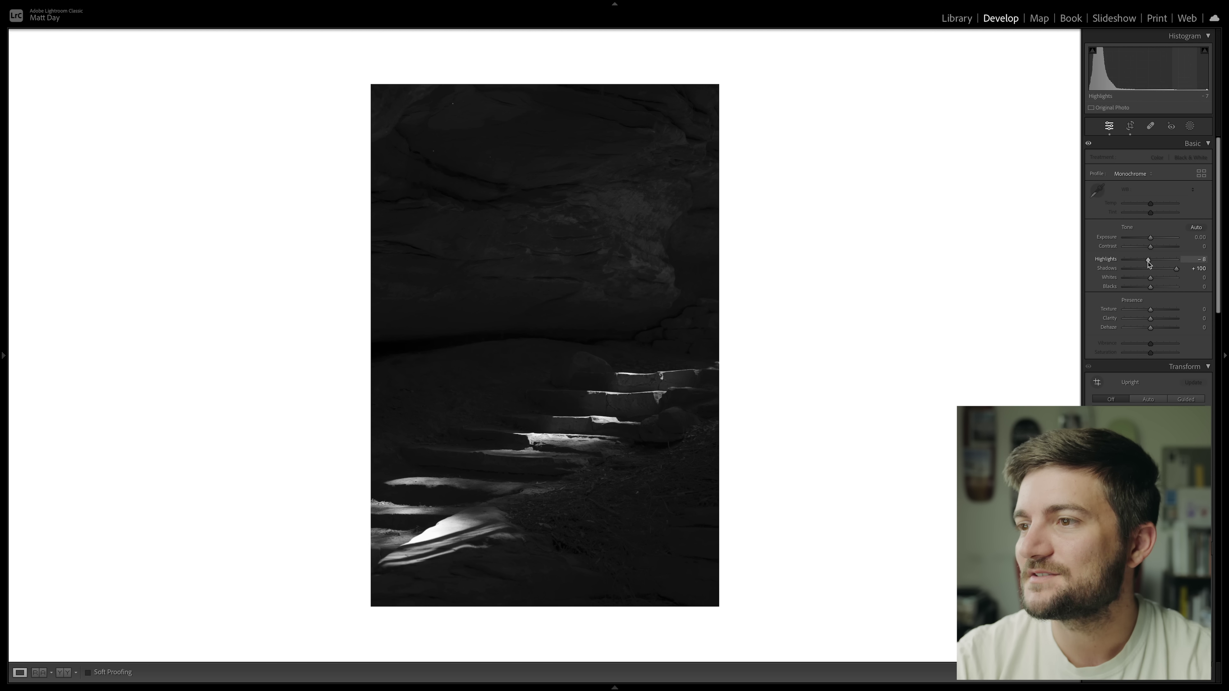
left_click_drag(1147, 263, 1160, 243)
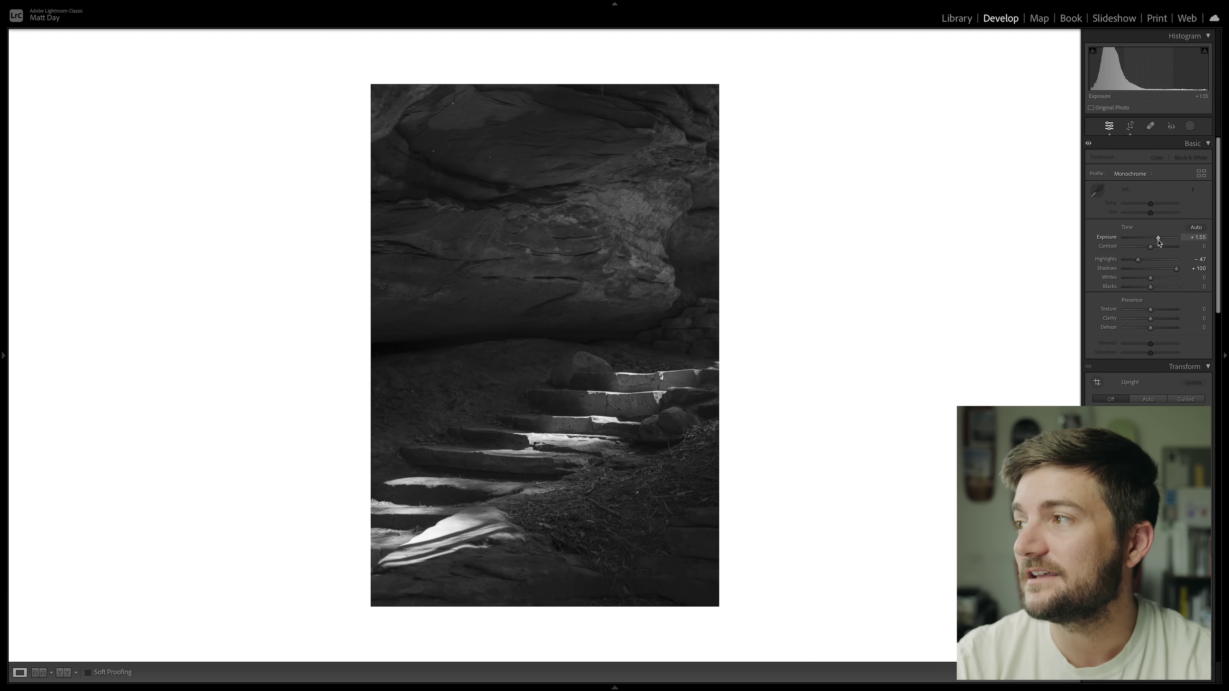
left_click_drag(1159, 244, 1159, 244)
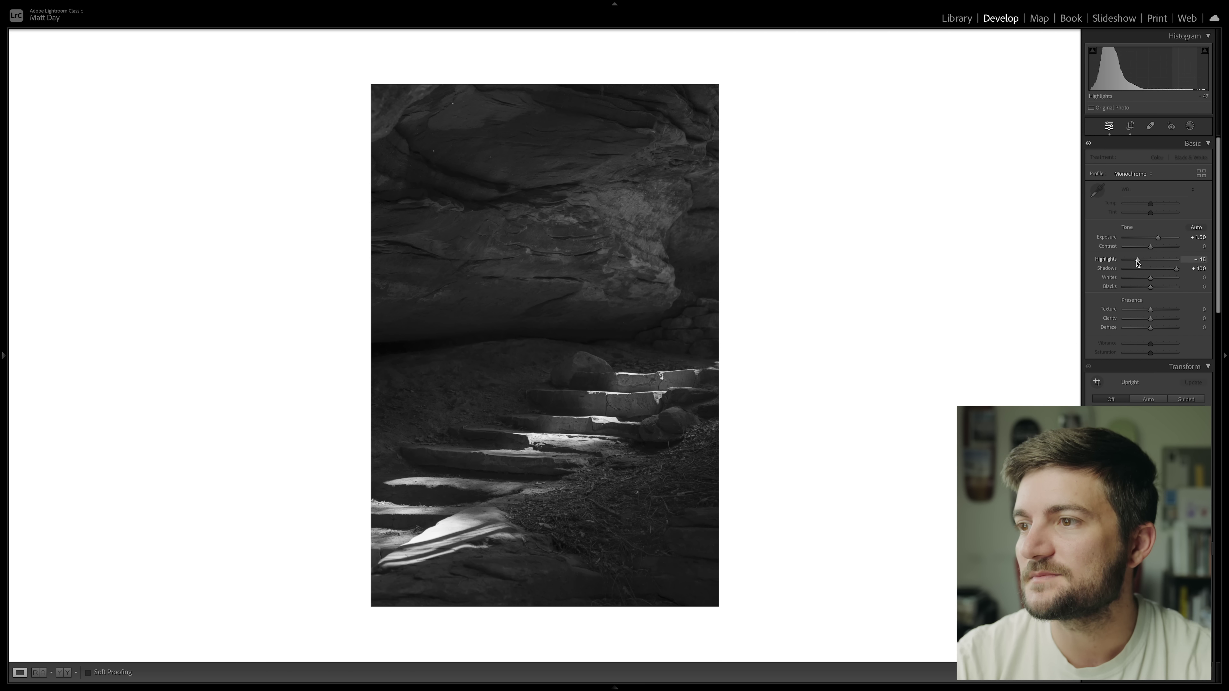
left_click_drag(1137, 261, 1131, 262)
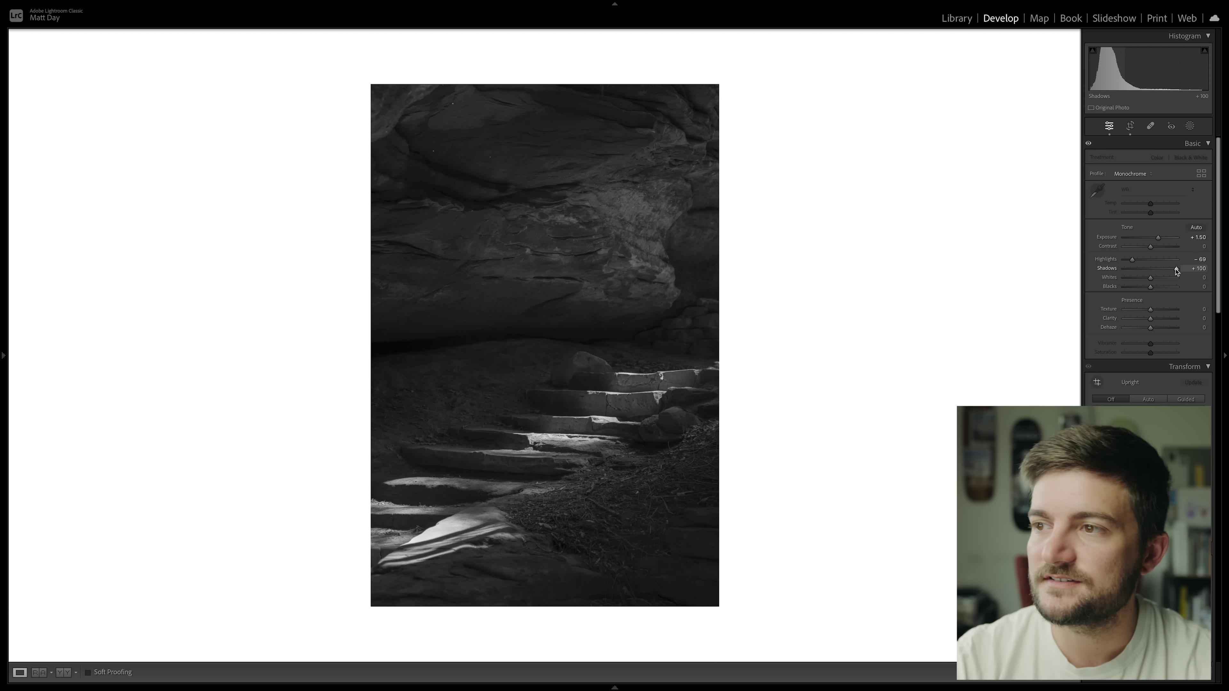
left_click_drag(1176, 269, 1175, 269)
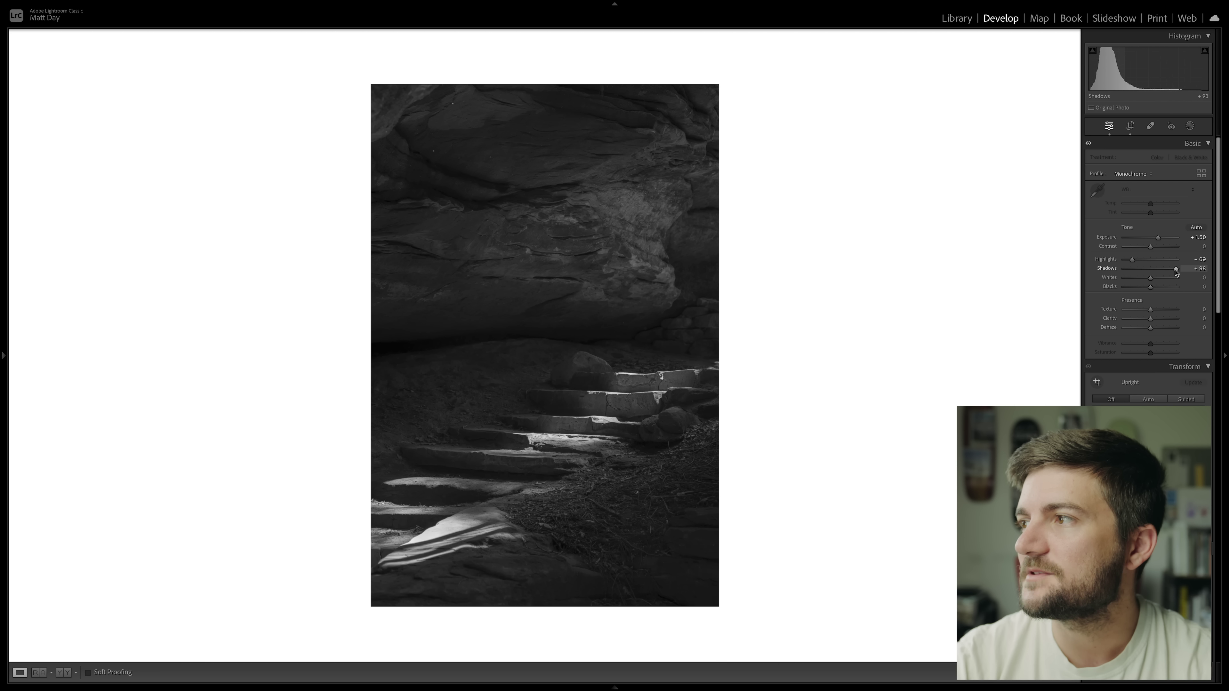
left_click_drag(1175, 272, 1174, 273)
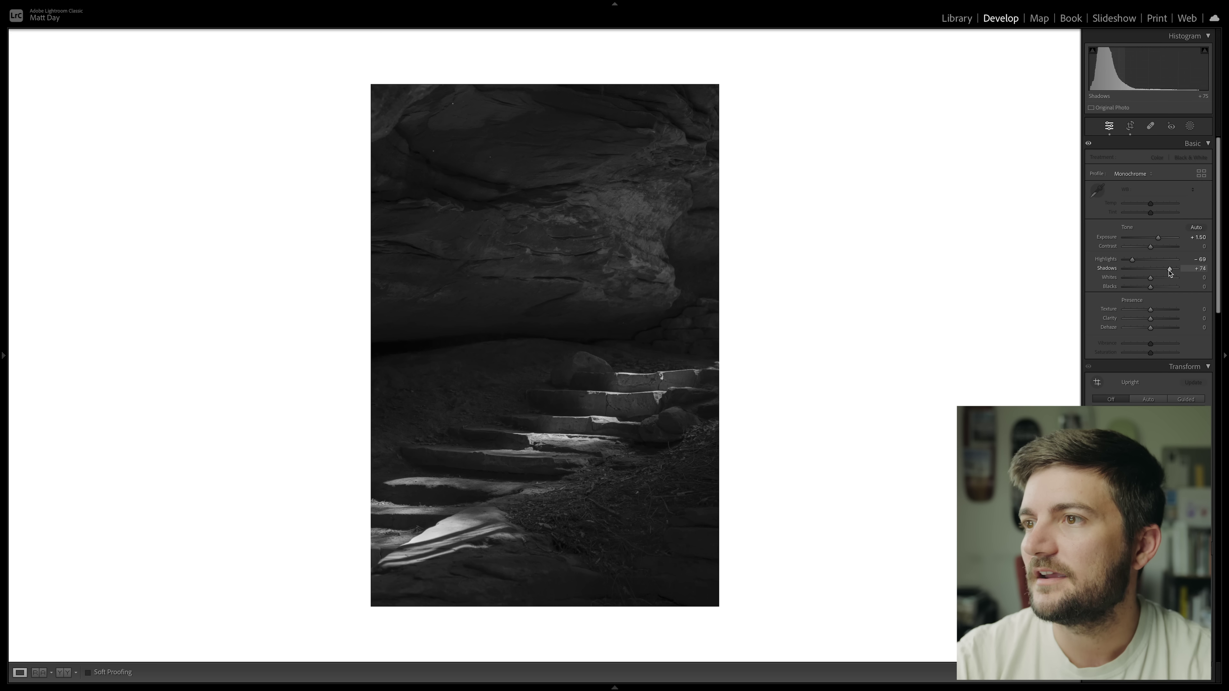
left_click_drag(1169, 272, 1170, 272)
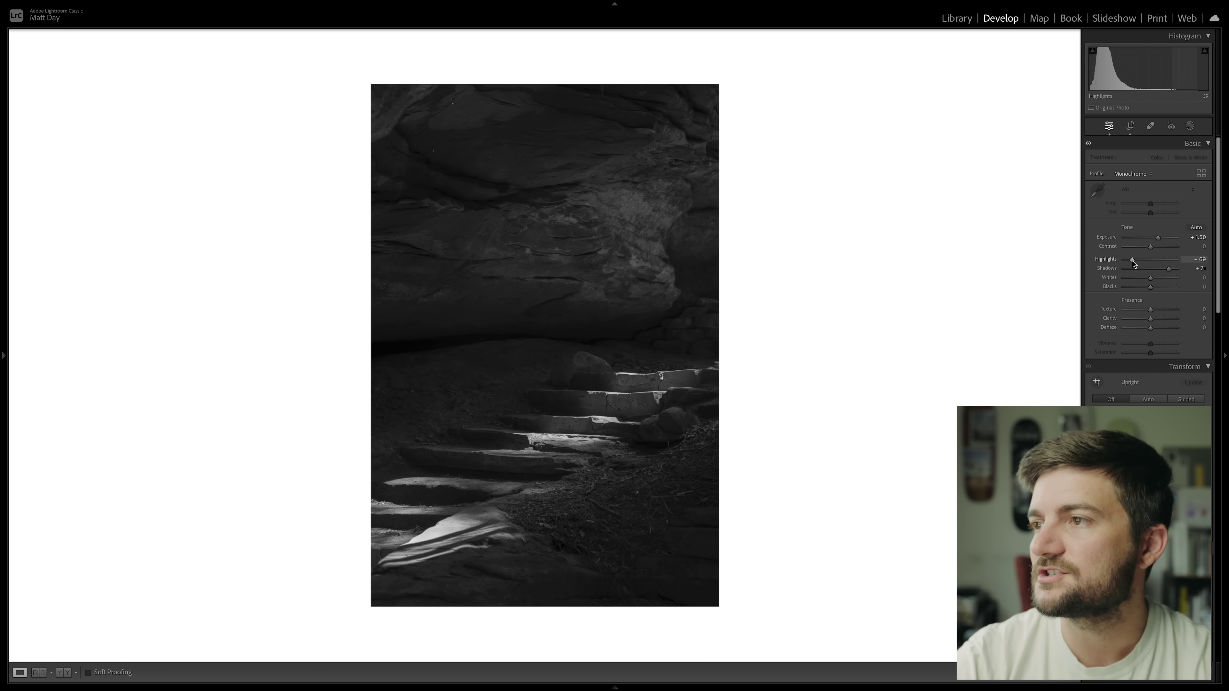
left_click_drag(1133, 263, 1134, 263)
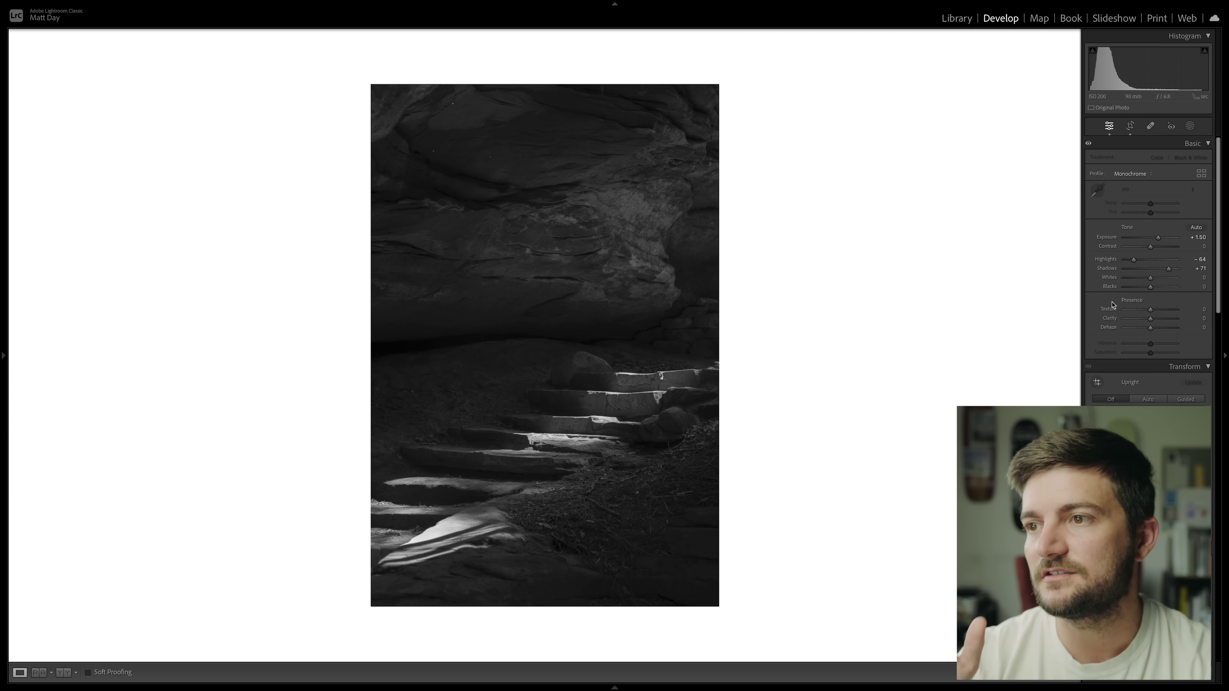
Toggle Before/After repeatedly to compare the cave edit with the original
key("backslash")
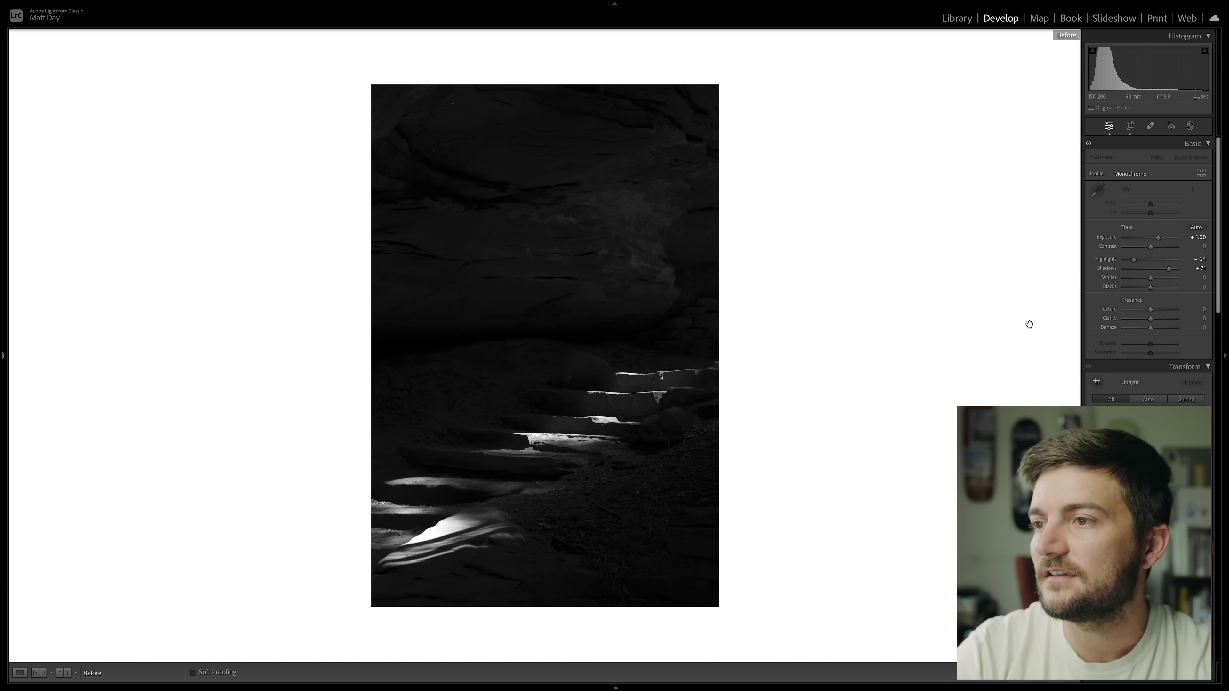
key("backslash")
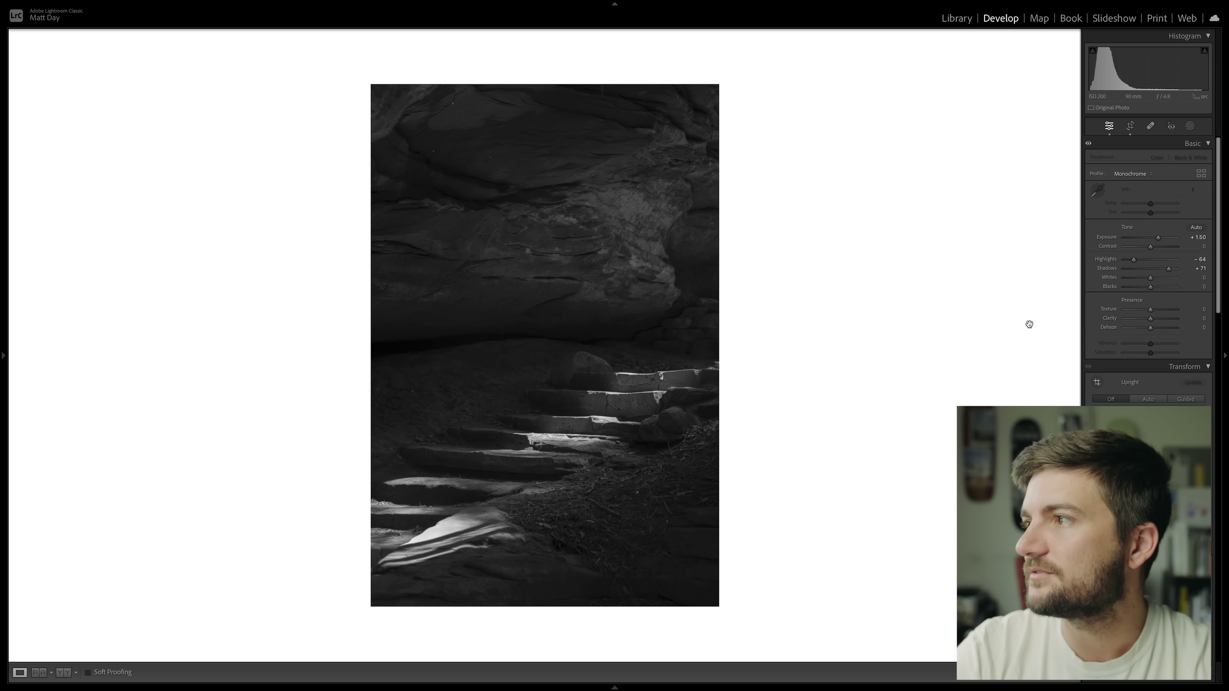
key("backslash")
key("backslash")
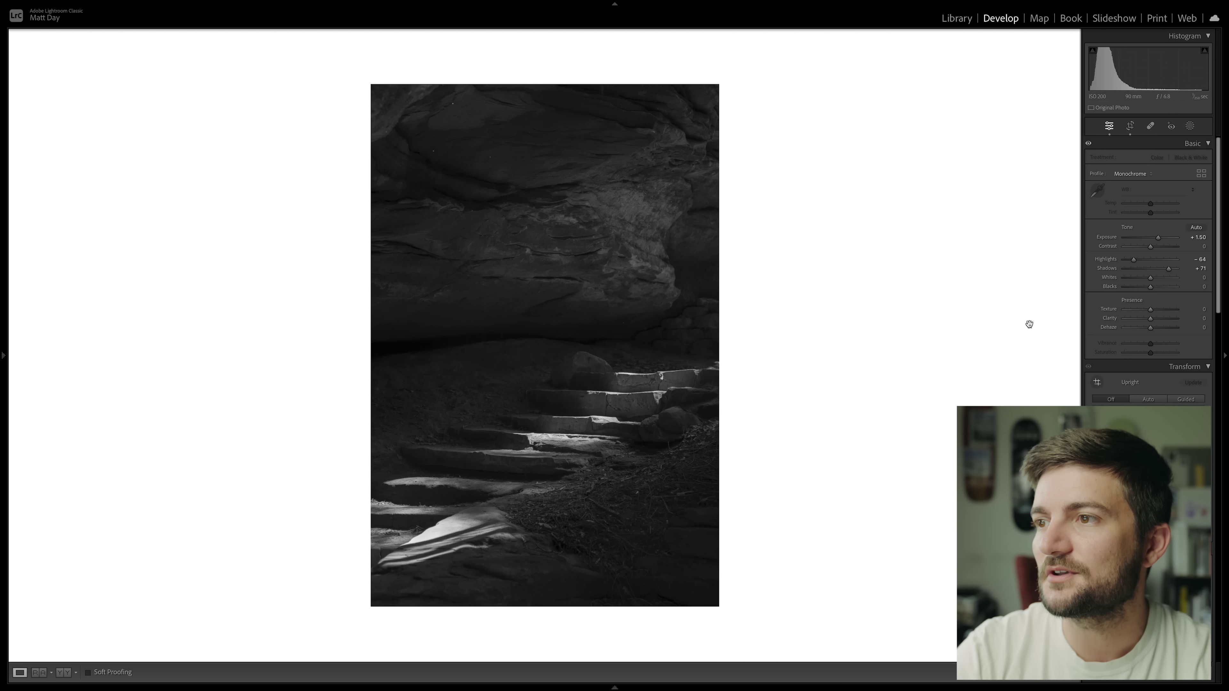
key("backslash")
key("backslash")
key("backslash")
key("backslash")
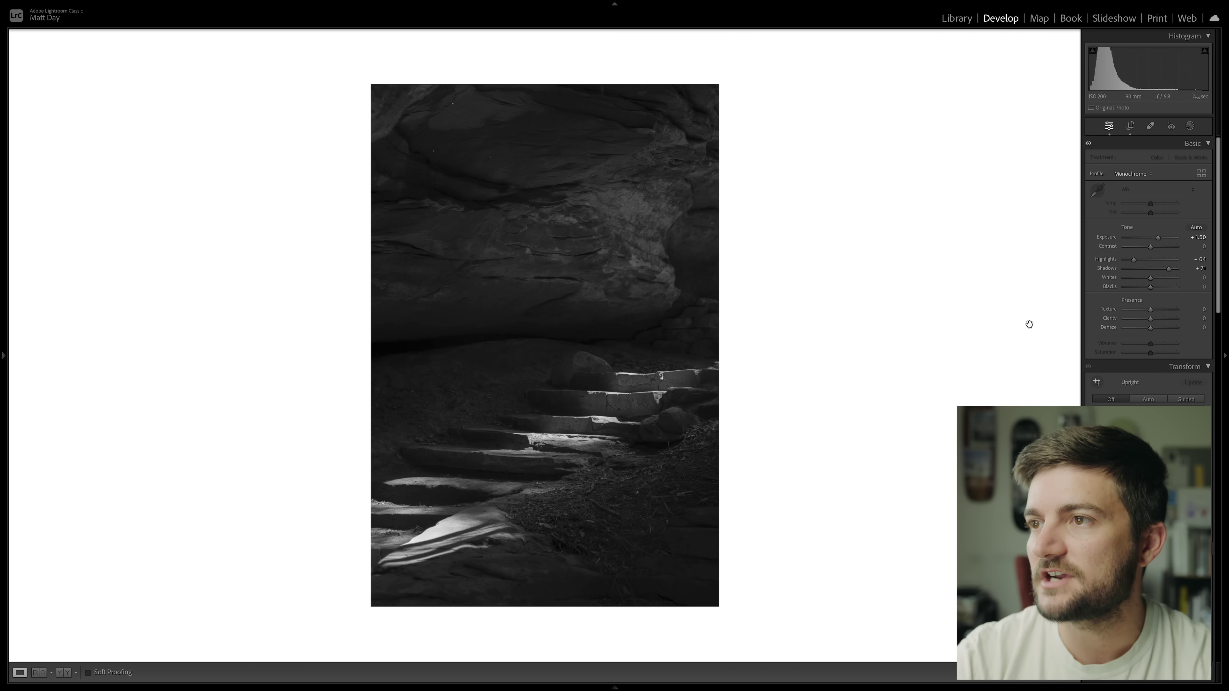
key("backslash")
key("backslash")
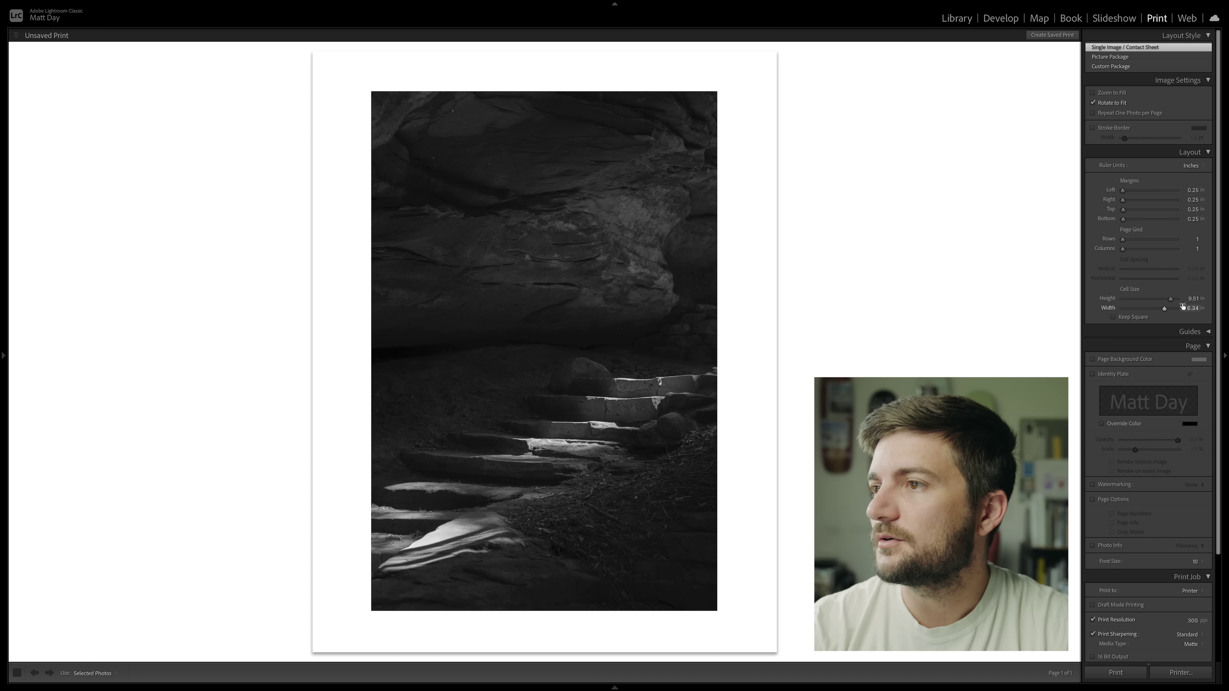
Set cell height to 9.42 in and choose the ILFORD ProPlatinum profile in Color Management
left_click_drag(1173, 303, 1172, 303)
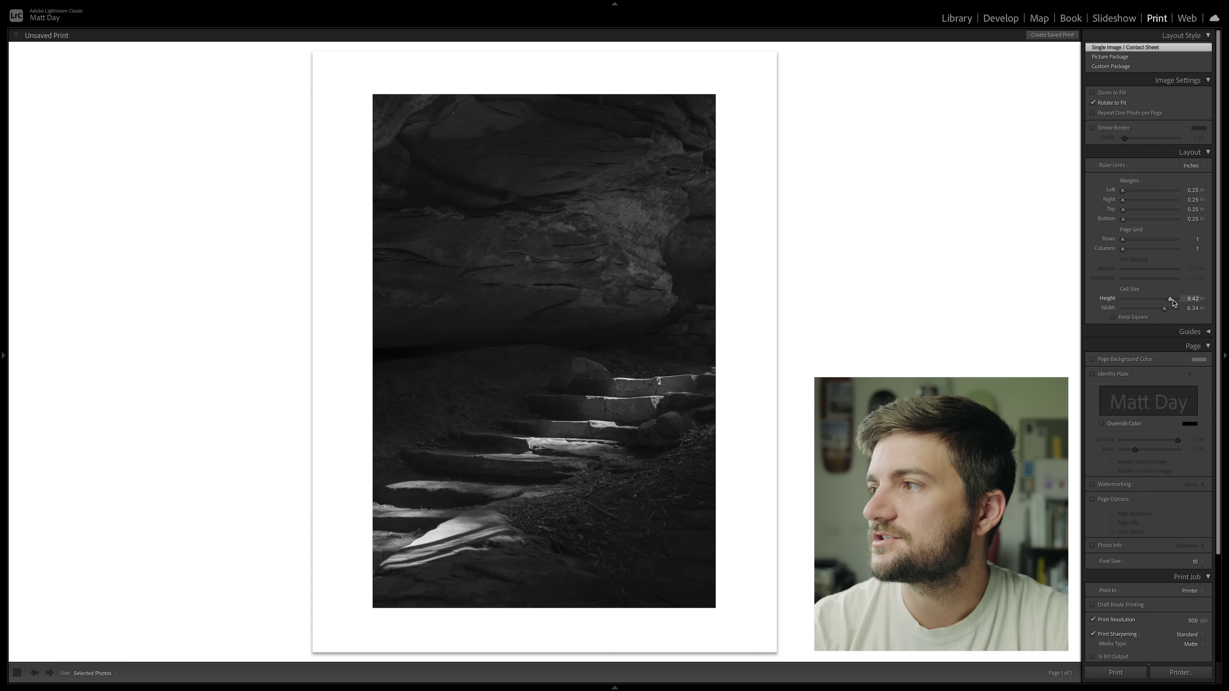
scroll(1147, 393, "down", 5)
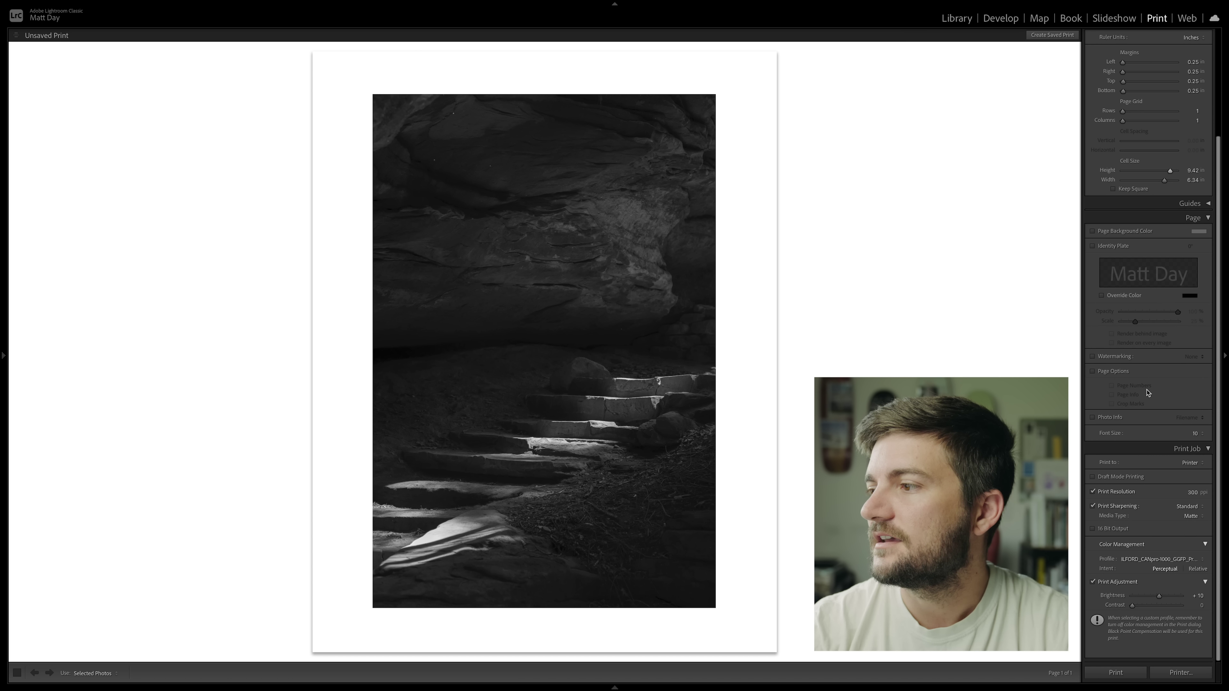
left_click(1159, 560)
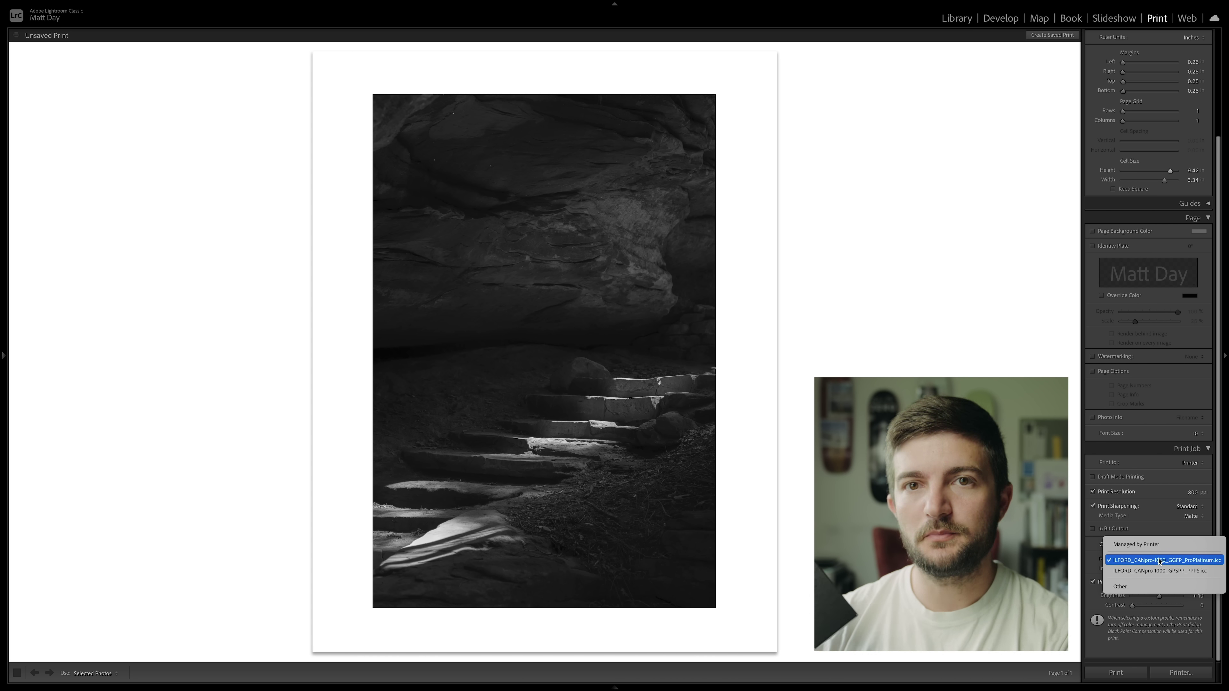
left_click(1210, 562)
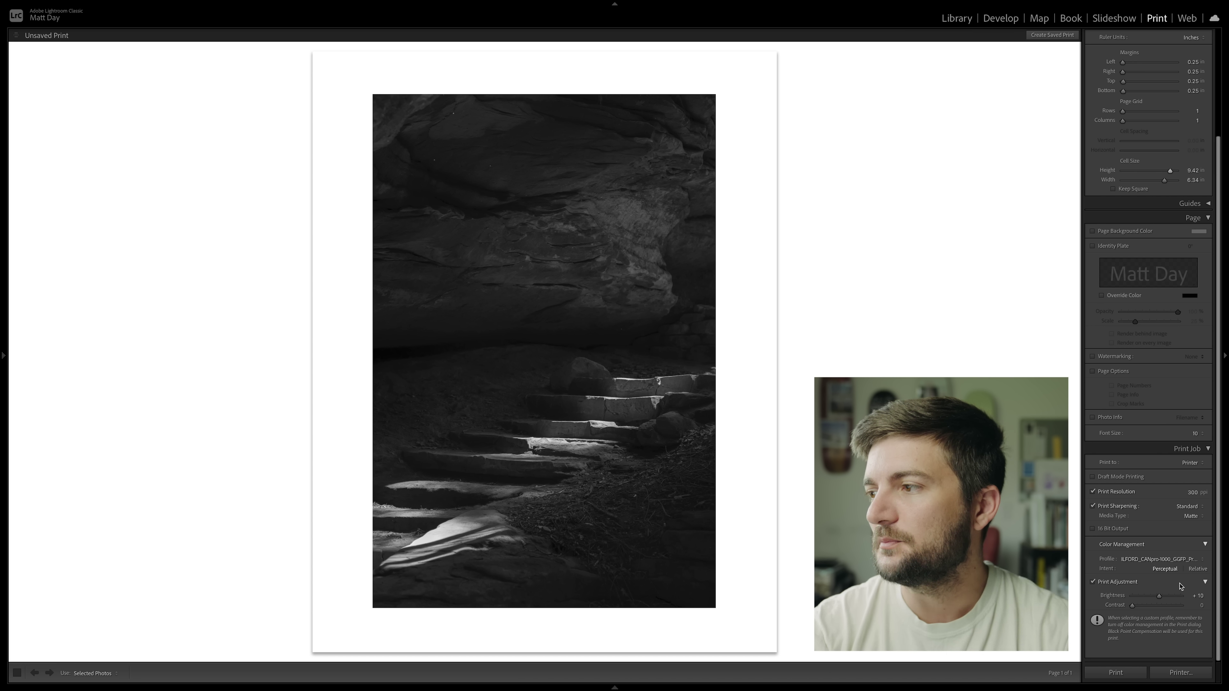
Return to the Layout panel and readjust the photo cell height
scroll(1179, 588, "up", 5)
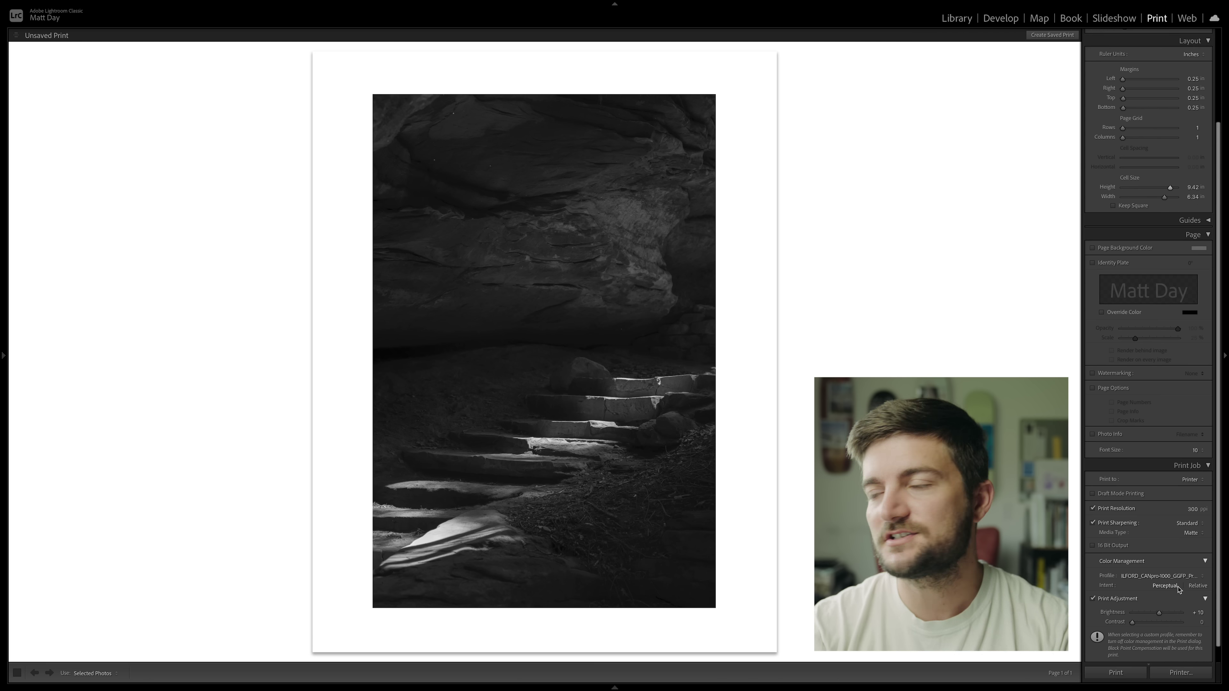
scroll(1175, 349, "up", 1)
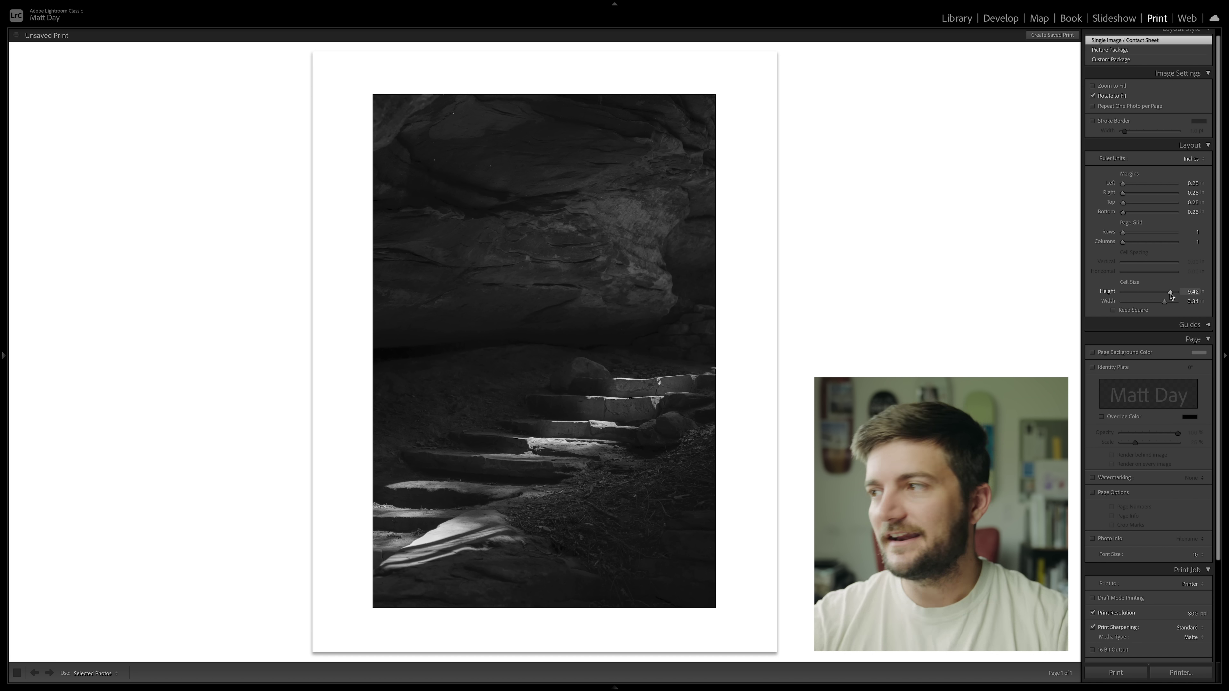
left_click_drag(1170, 296, 1172, 299)
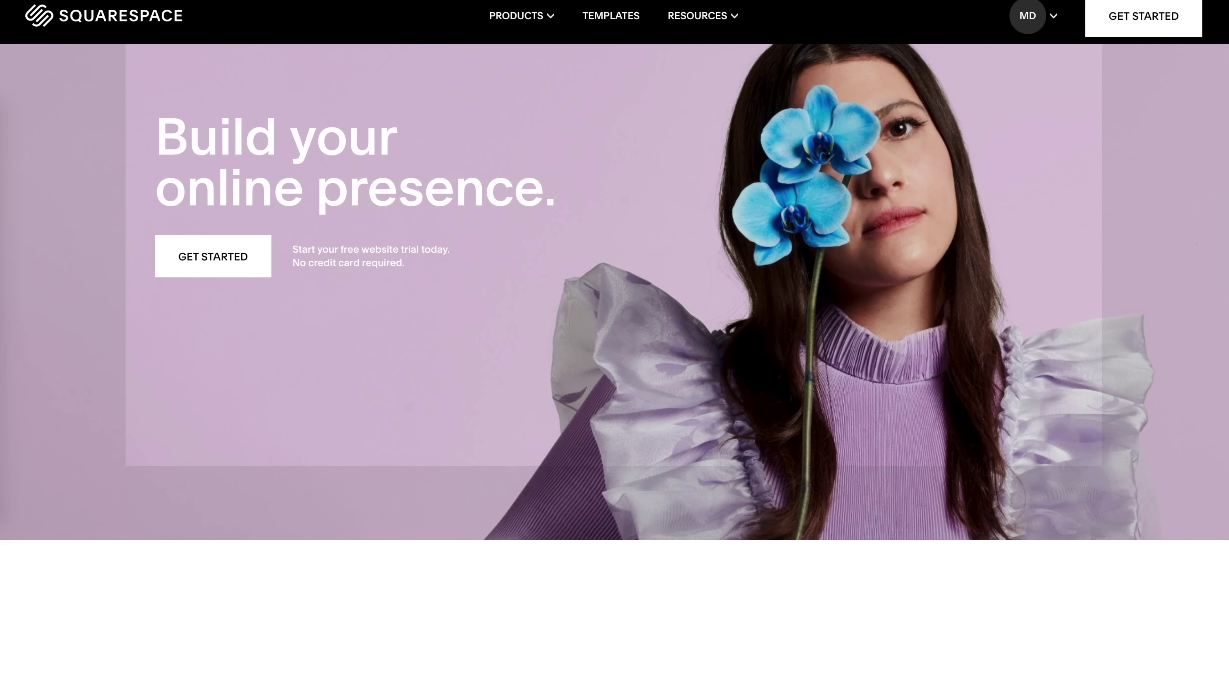
scroll(614, 346, "down", 6)
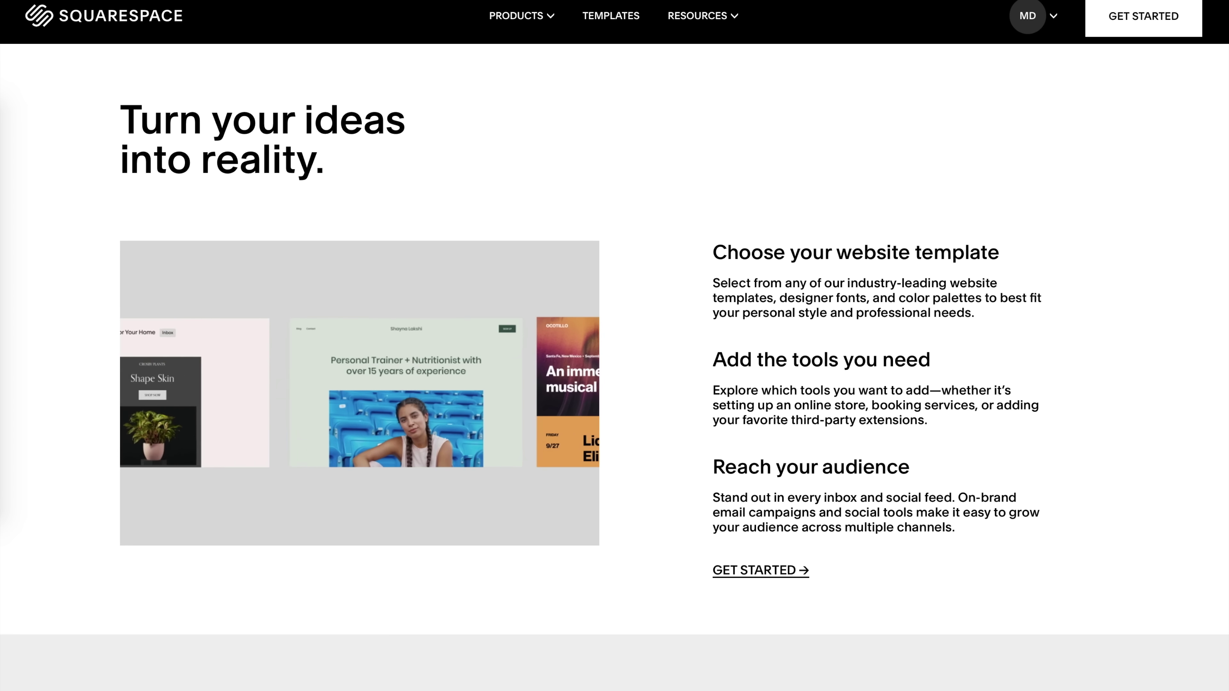
Scroll the Squarespace homepage past the template carousel to the Create a Website section
scroll(615, 346, "down", 6)
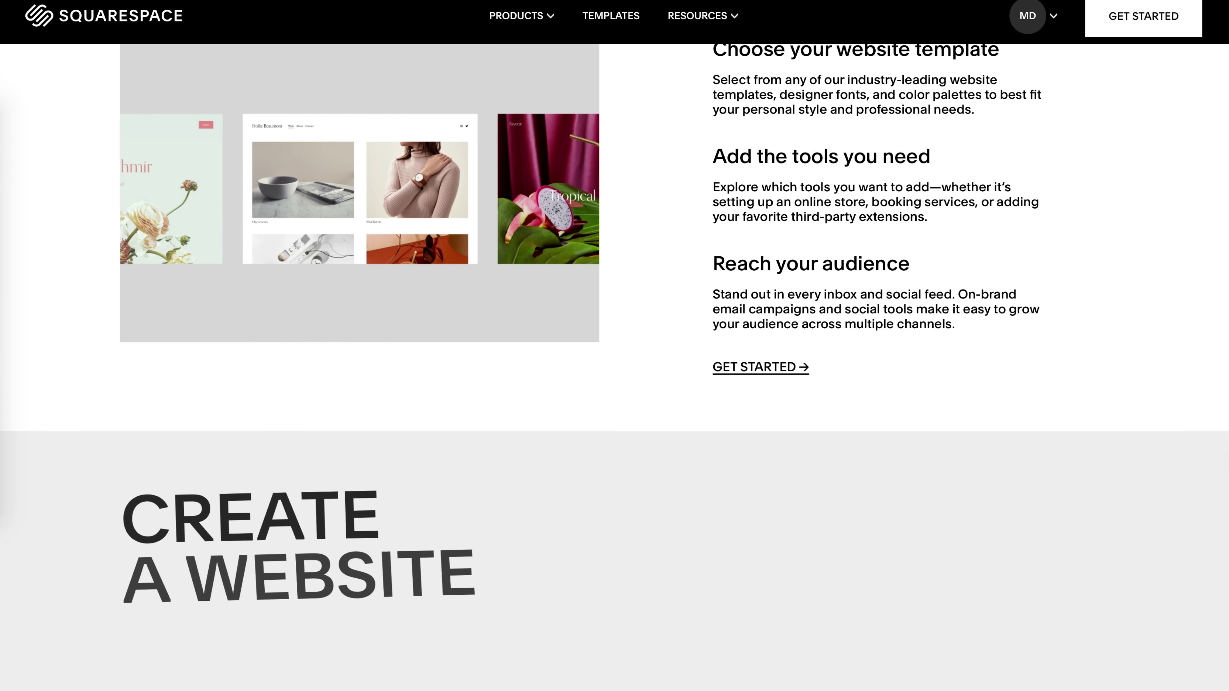
scroll(614, 346, "down", 5)
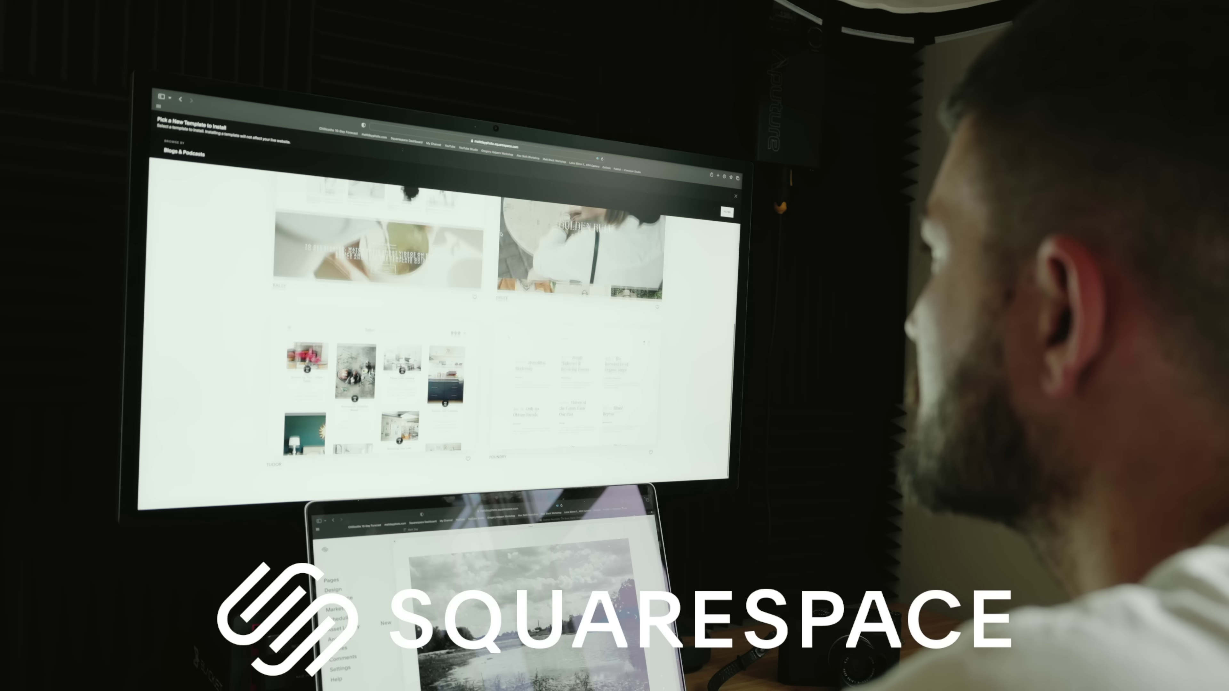
Pick Photography in the Browse By menu and scroll through its templates
scroll(484, 315, "up", 10)
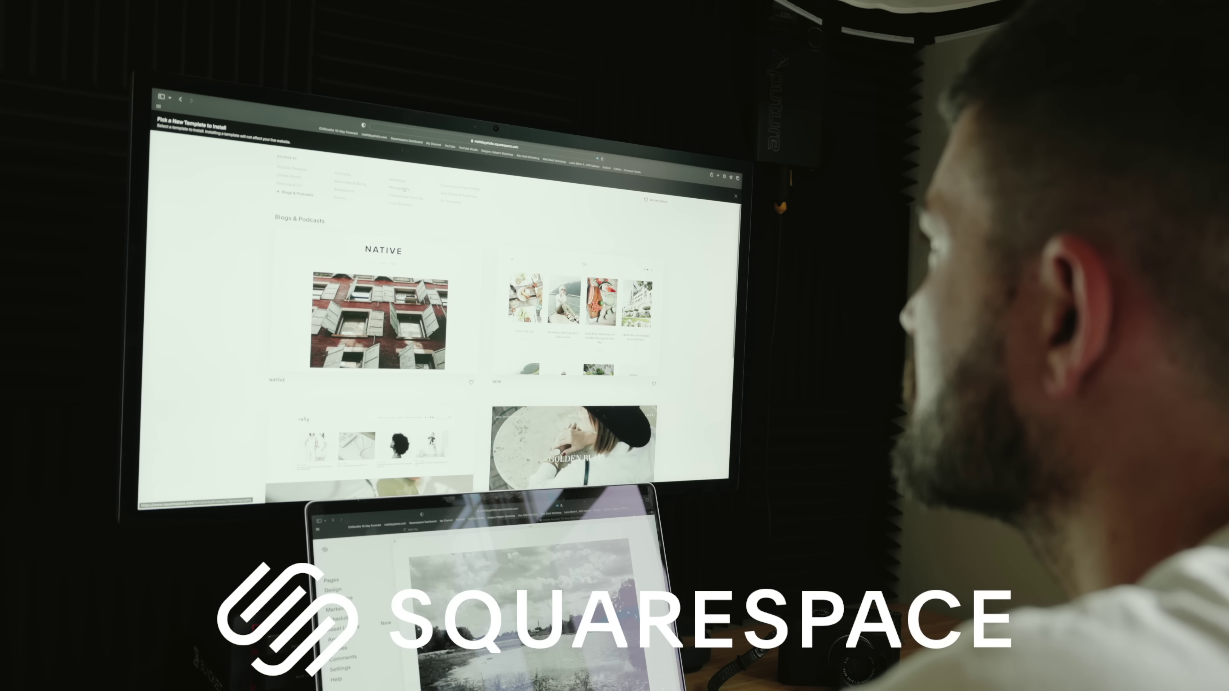
left_click(402, 189)
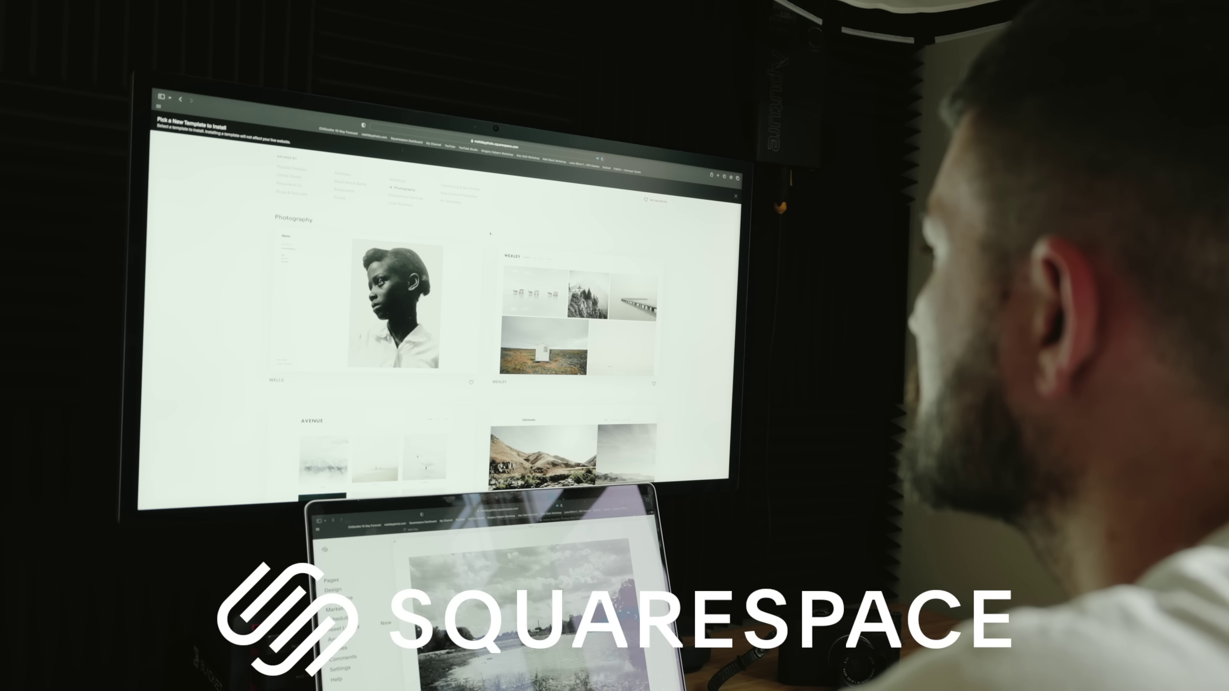
scroll(490, 233, "down", 5)
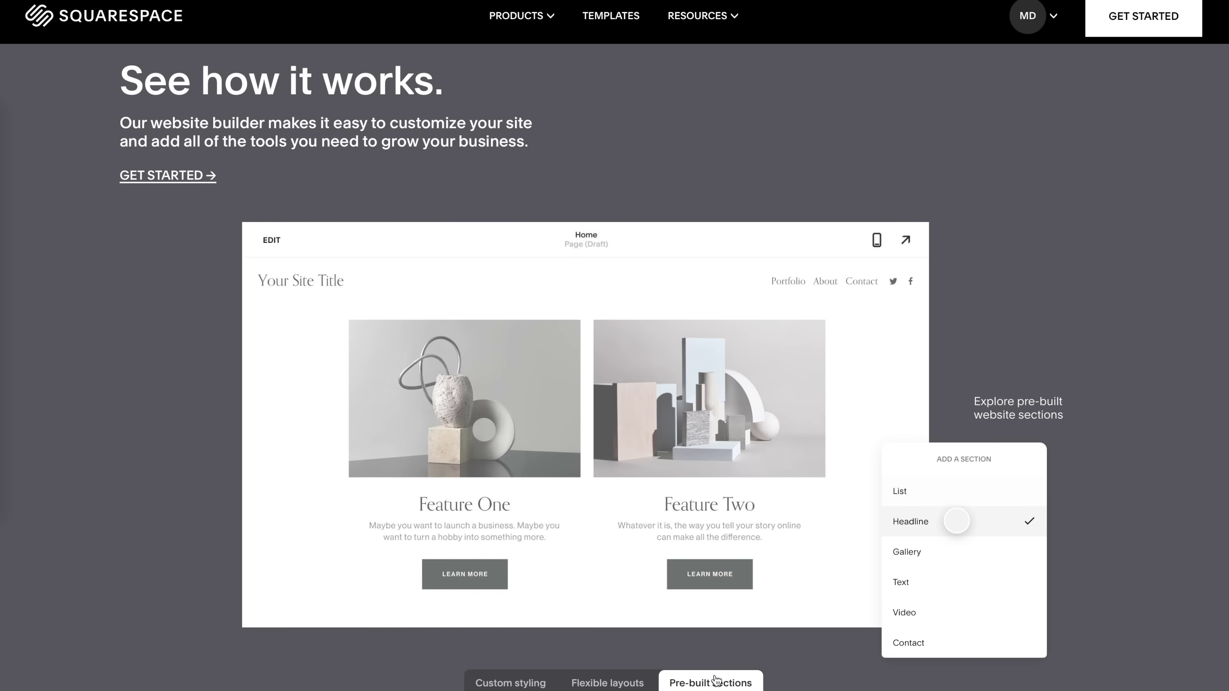
Scroll the Squarespace homepage to the testimonial with the sample art portfolio and 'Build a portfolio' link
scroll(716, 680, "down", 10)
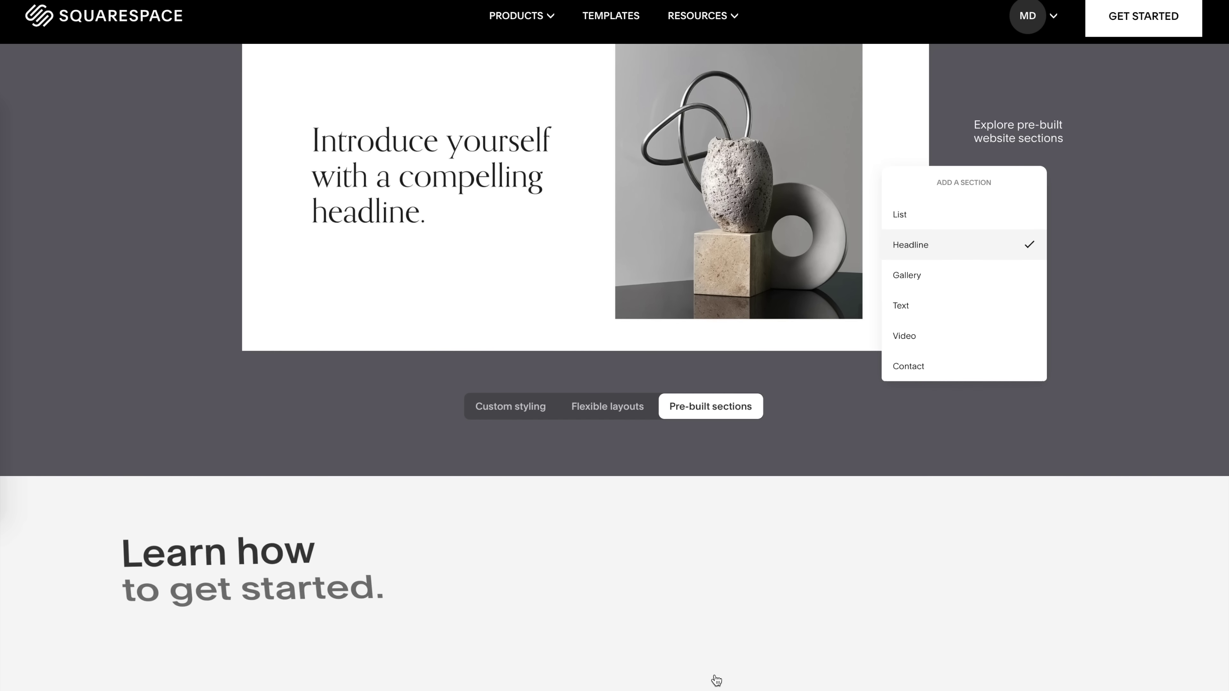
scroll(716, 680, "down", 2)
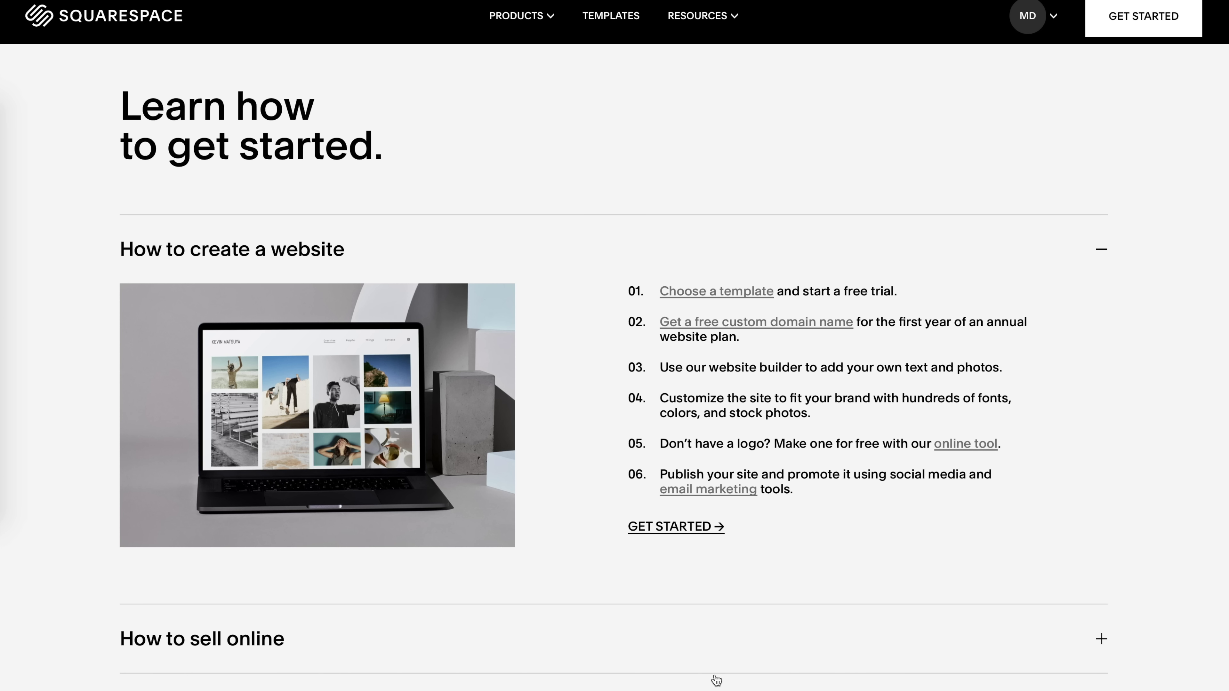
scroll(717, 680, "down", 10)
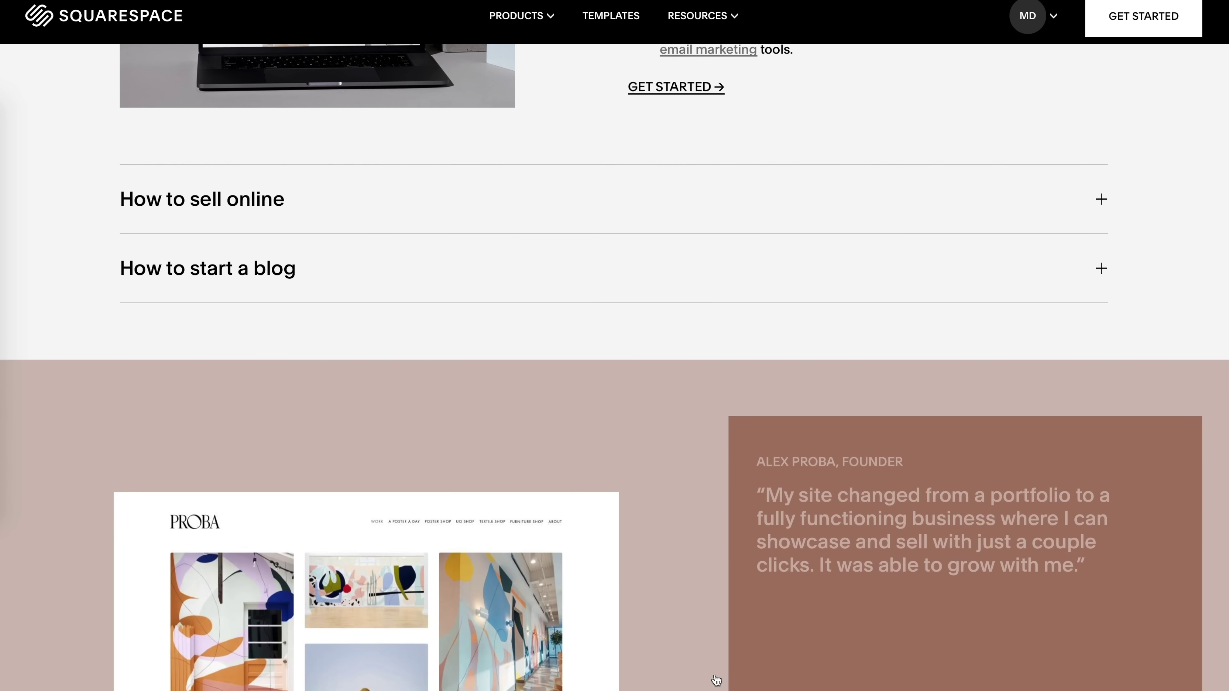
scroll(716, 680, "down", 2)
scroll(715, 678, "up", 1)
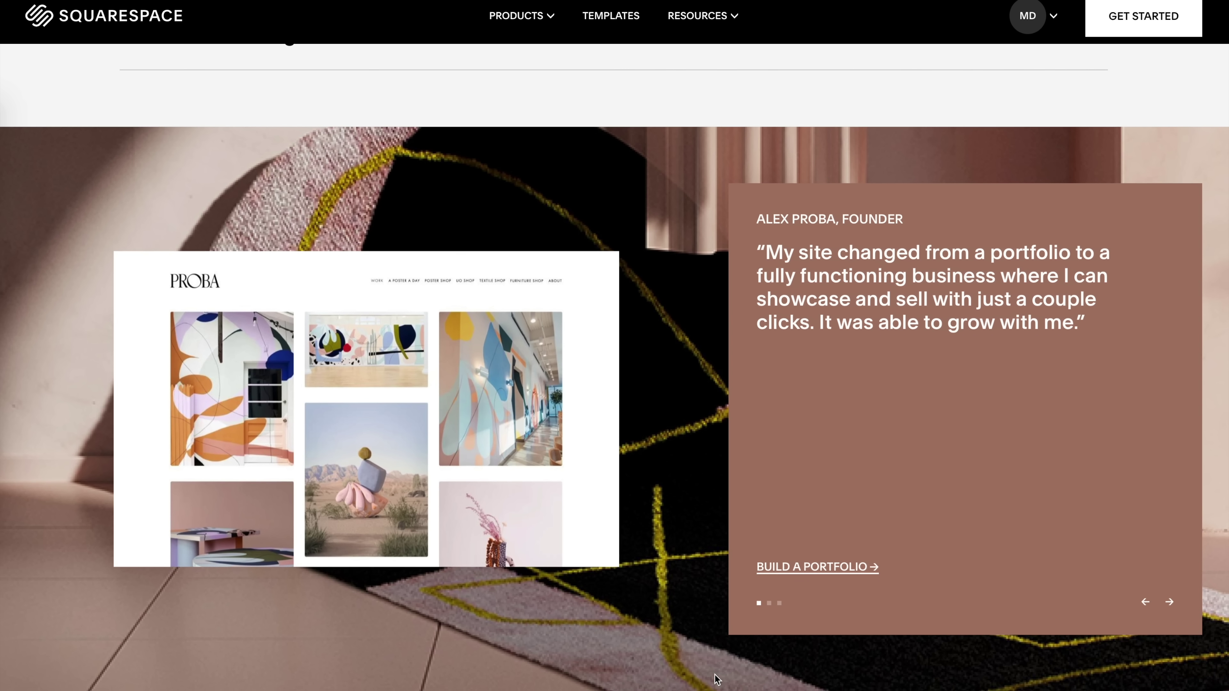